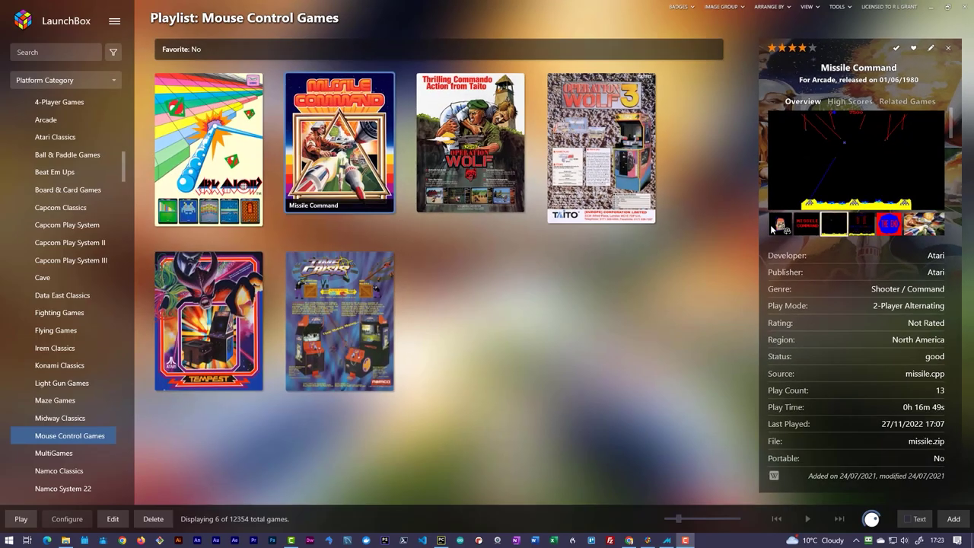
- Switch to the running MAME game and examine the P1 button and Track X Analog assignments in Missile Command's machine-specific inputs
{"action": "left_click", "coordinate": [669, 541]}
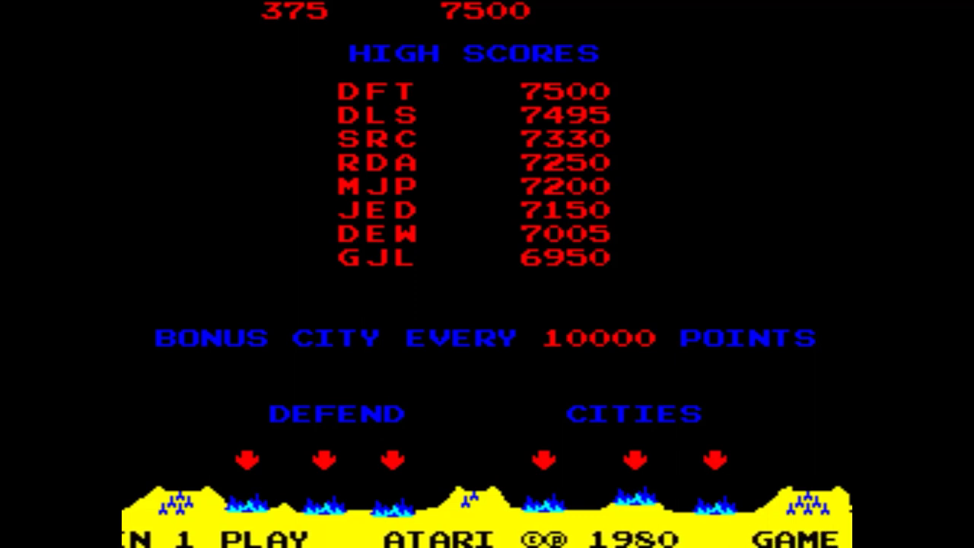
{"action": "key", "text": "Tab"}
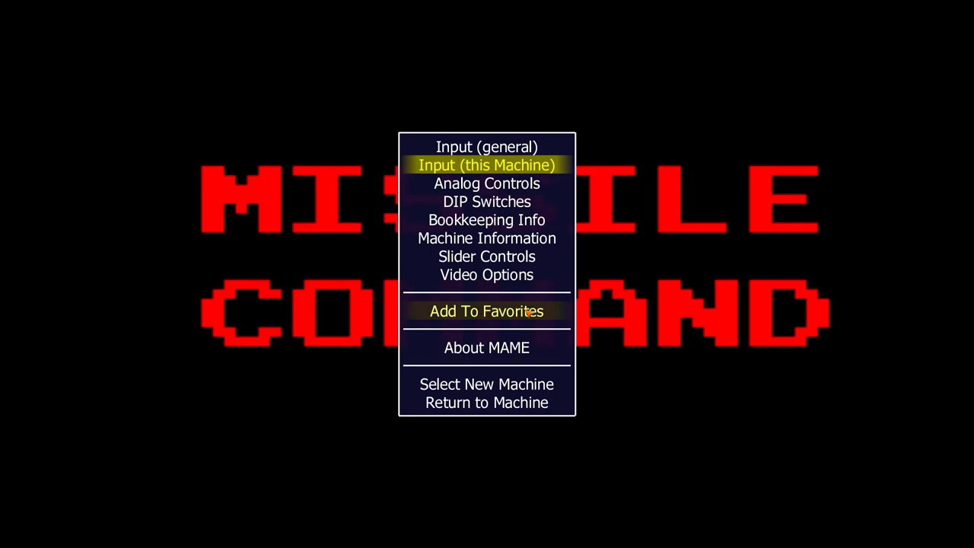
{"action": "key", "text": "Return"}
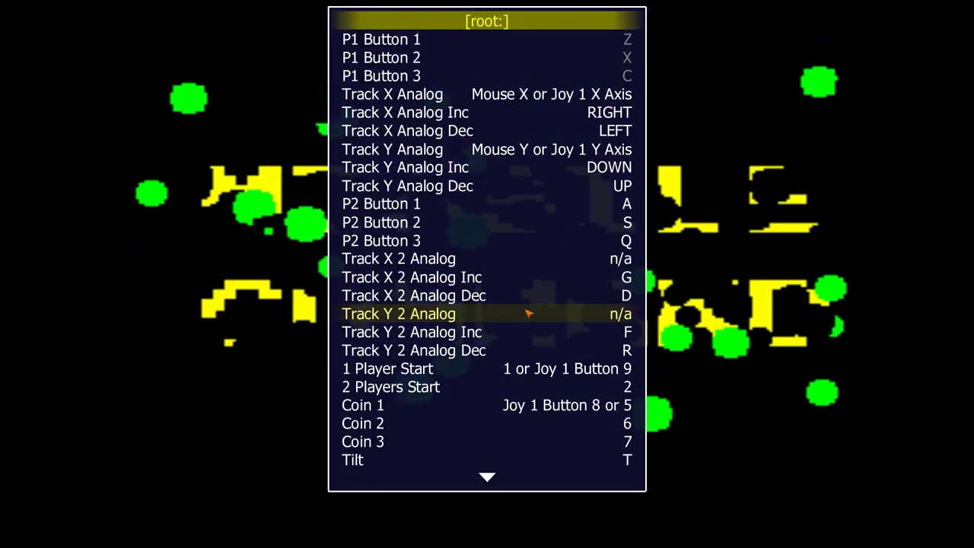
{"action": "key", "text": "Down"}
{"action": "key", "text": "Down"}
{"action": "key", "text": "Down"}
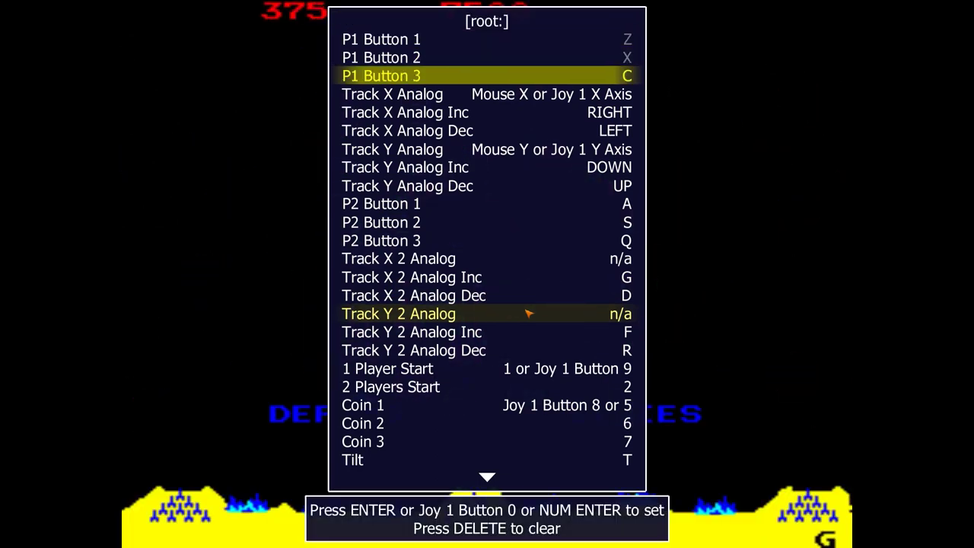
{"action": "key", "text": "Up"}
{"action": "key", "text": "Up"}
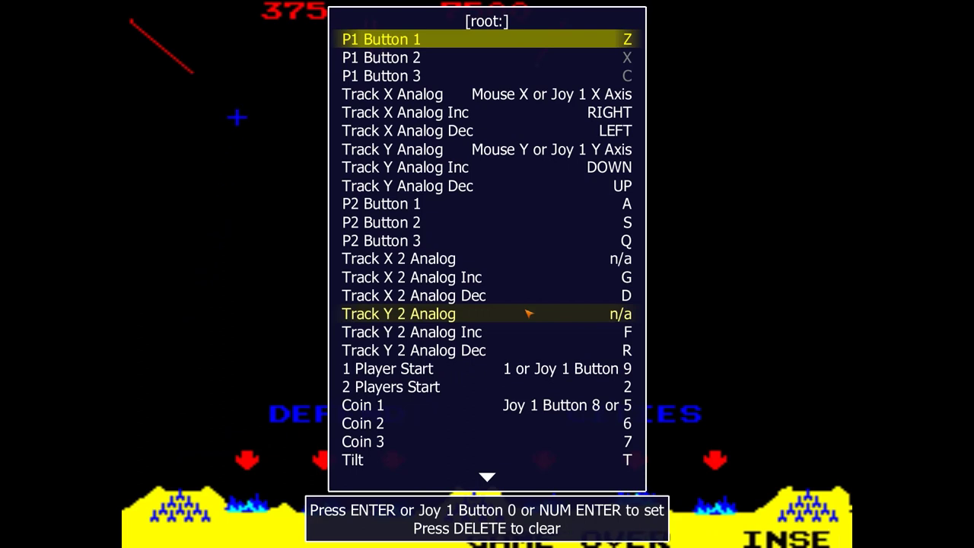
{"action": "key", "text": "Down"}
{"action": "key", "text": "Down"}
{"action": "key", "text": "Down"}
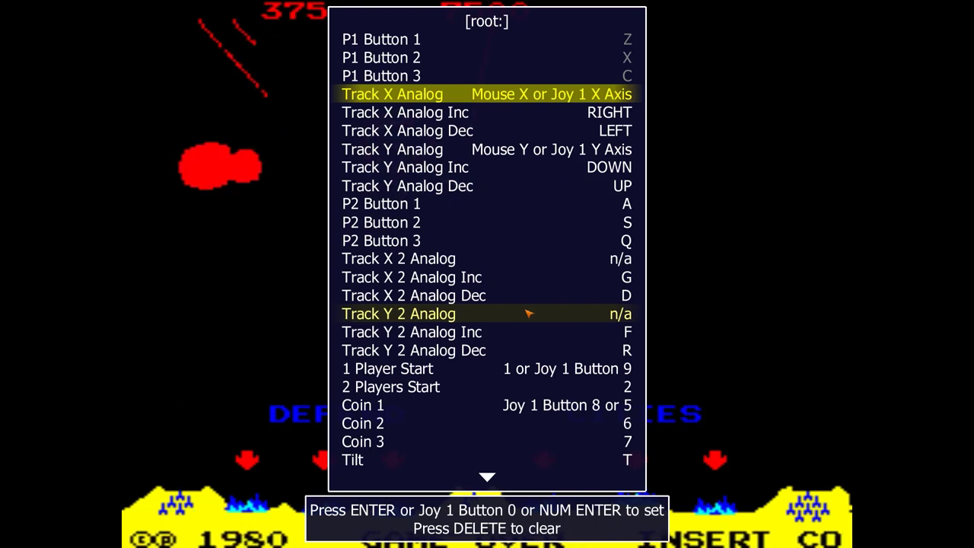
{"action": "key", "text": "Escape"}
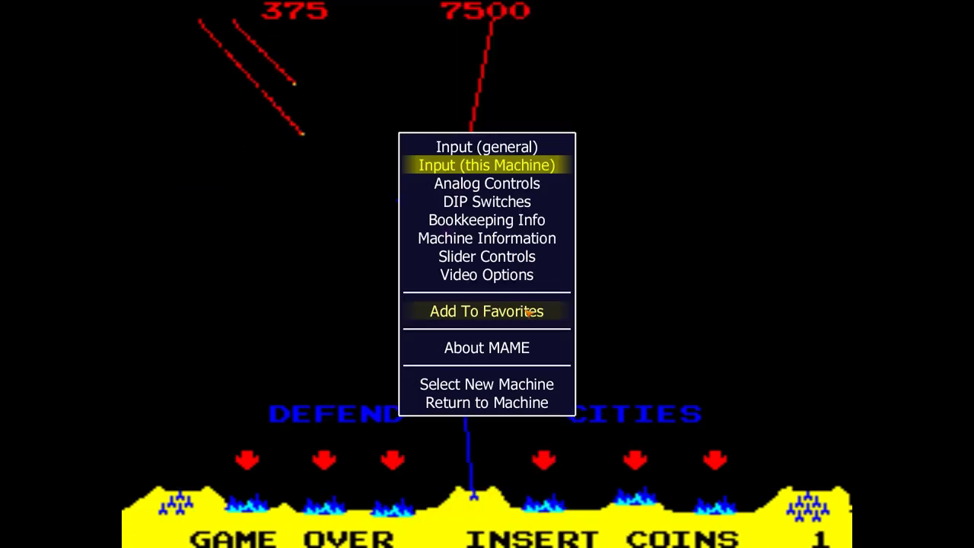
{"action": "key", "text": "Escape"}
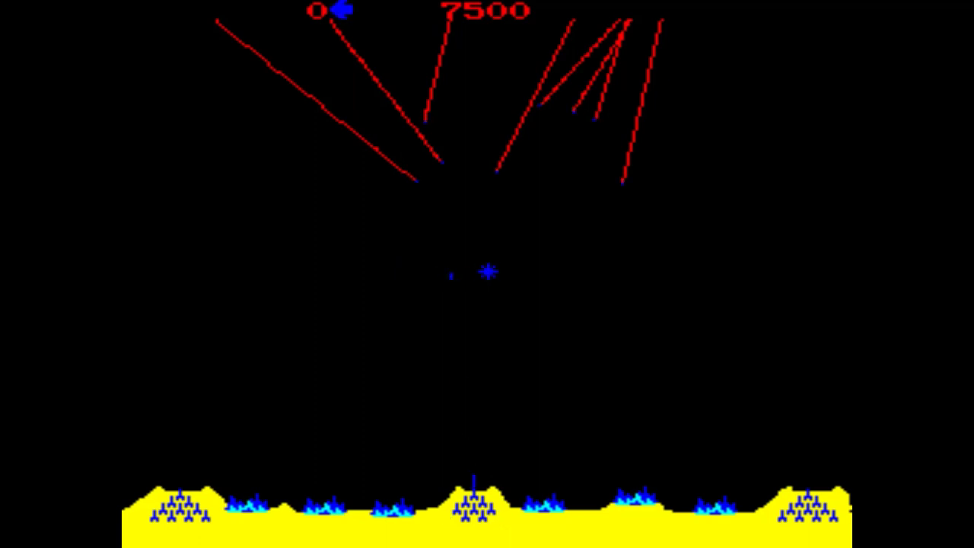
- Play Missile Command, firing several shots across the middle of the sky to test the mouse controls
{"action": "left_click", "coordinate": [520, 272]}
{"action": "left_click", "coordinate": [550, 271]}
{"action": "left_click", "coordinate": [583, 271]}
{"action": "left_click", "coordinate": [608, 272]}
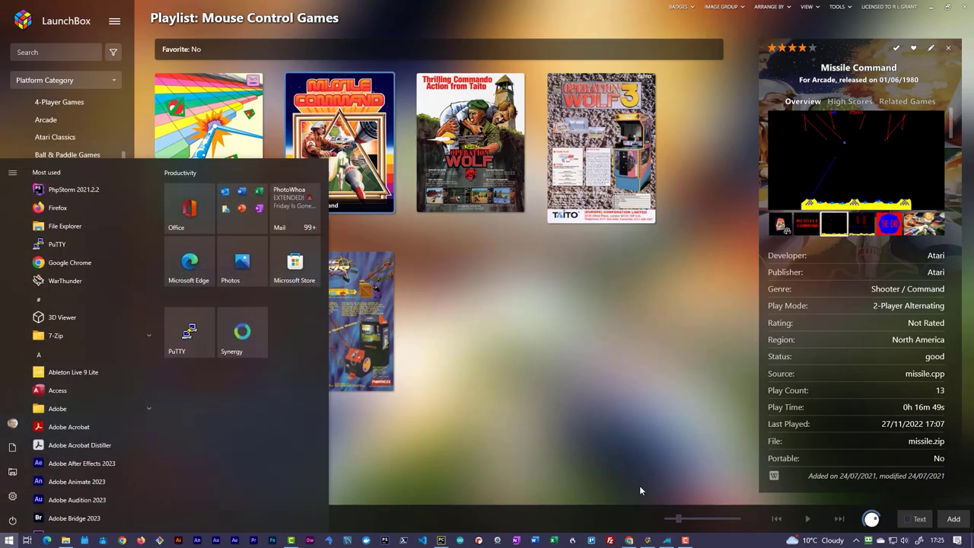
- Look at mame.exe in LaunchBox's Mame emulator folder in File Explorer, and return to the running MAME game
{"action": "left_click", "coordinate": [66, 541]}
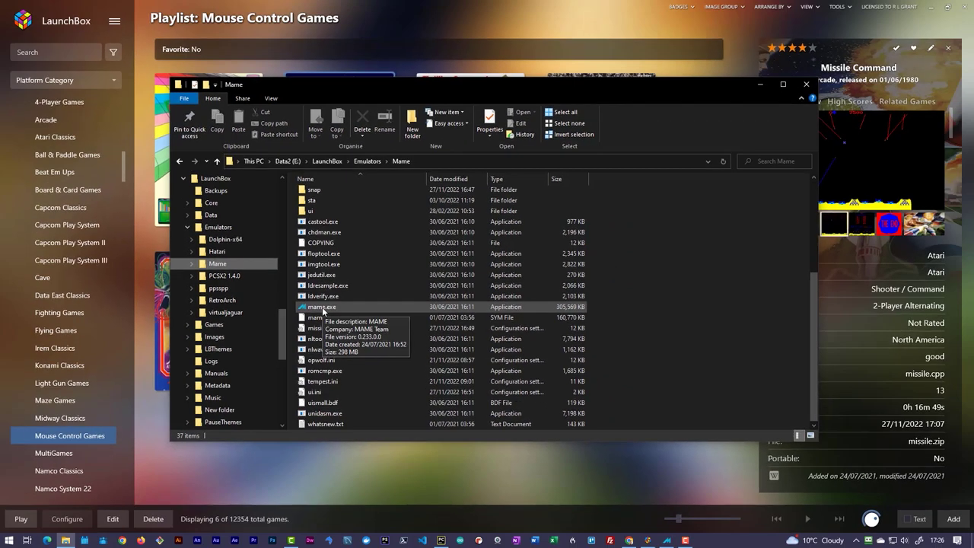
{"action": "left_click", "coordinate": [667, 543]}
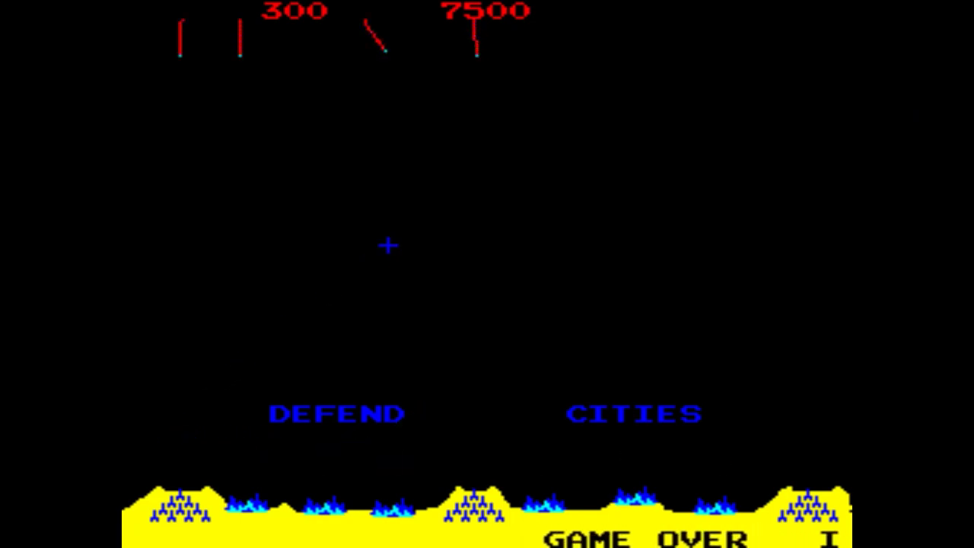
- Open MAME's machine selection list from the running Missile Command game
{"action": "key", "text": "Tab"}
{"action": "key", "text": "Down"}
{"action": "key", "text": "Down"}
{"action": "key", "text": "Down"}
{"action": "key", "text": "Down"}
{"action": "key", "text": "Down"}
{"action": "key", "text": "Down"}
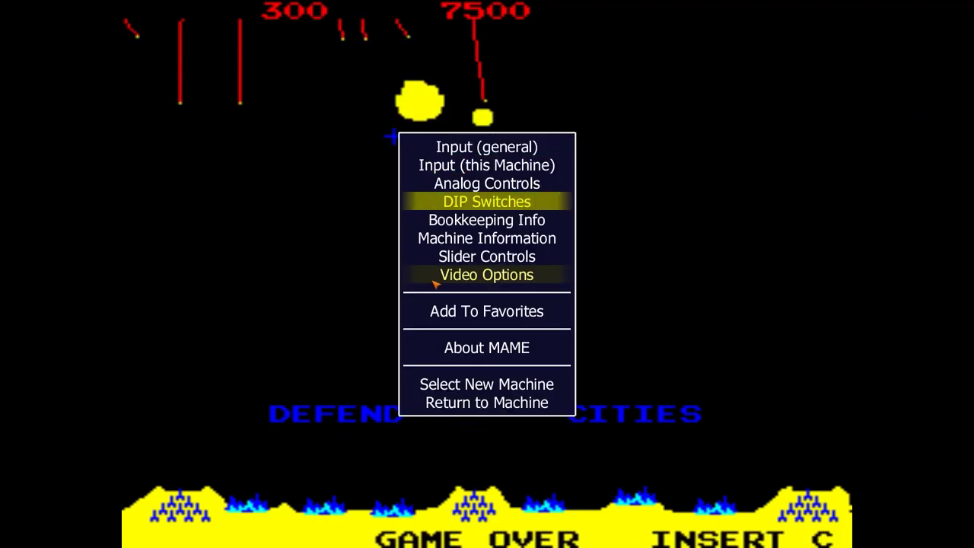
{"action": "key", "text": "Down"}
{"action": "key", "text": "Down"}
{"action": "key", "text": "Down"}
{"action": "key", "text": "Down"}
{"action": "key", "text": "Down"}
{"action": "key", "text": "Up"}
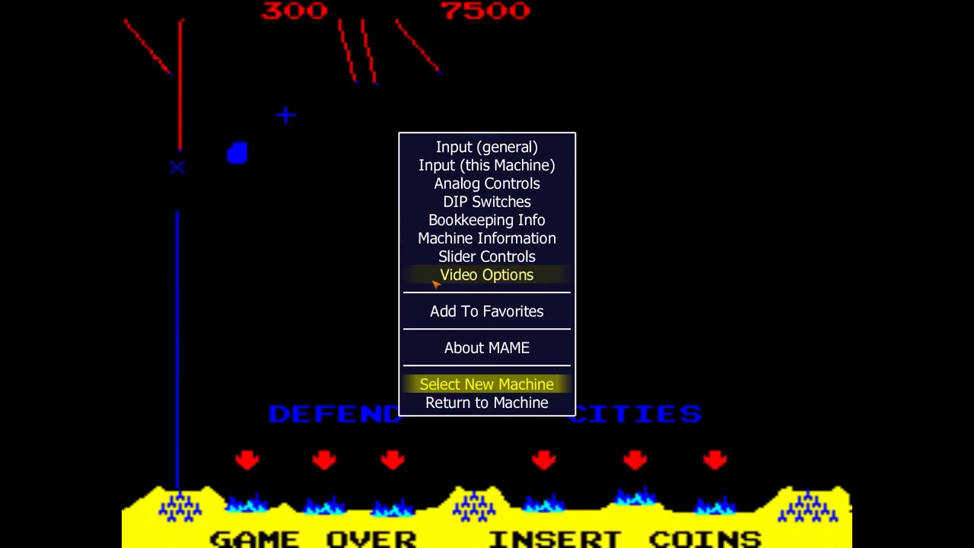
{"action": "key", "text": "Return"}
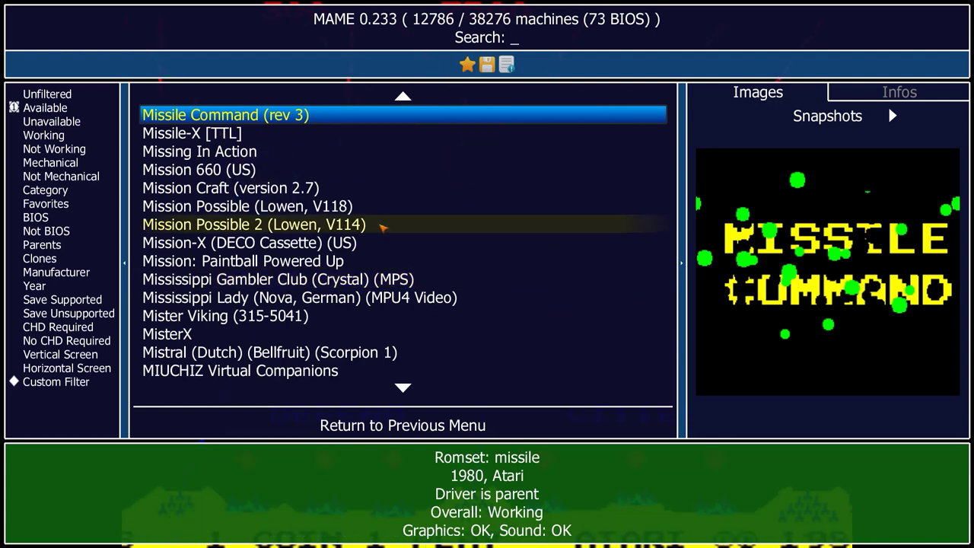
- Open the device mapping of Missile Command (rev 3) and set its Trackball Device Assignment to mouse
{"action": "scroll", "coordinate": [322, 151], "scroll_direction": "up", "scroll_amount": 2}
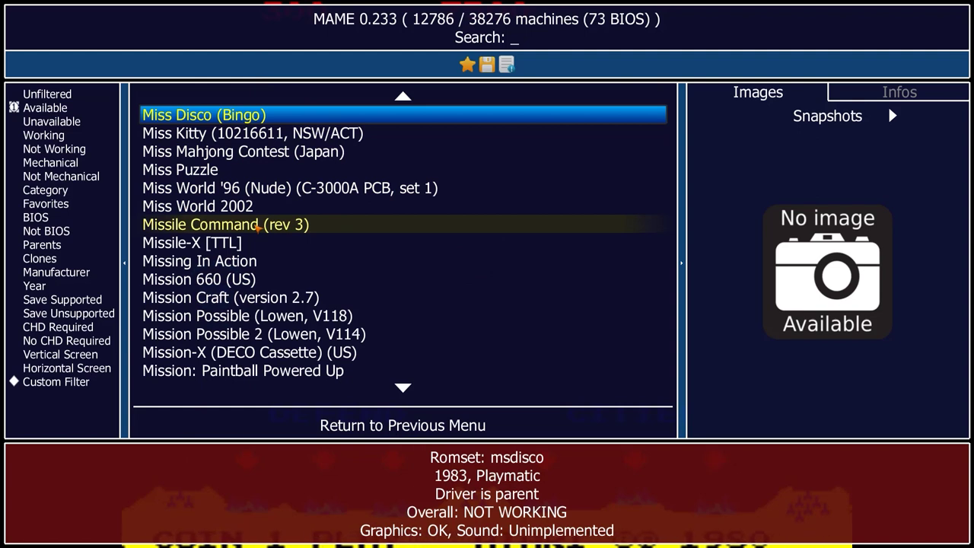
{"action": "right_click", "coordinate": [258, 226]}
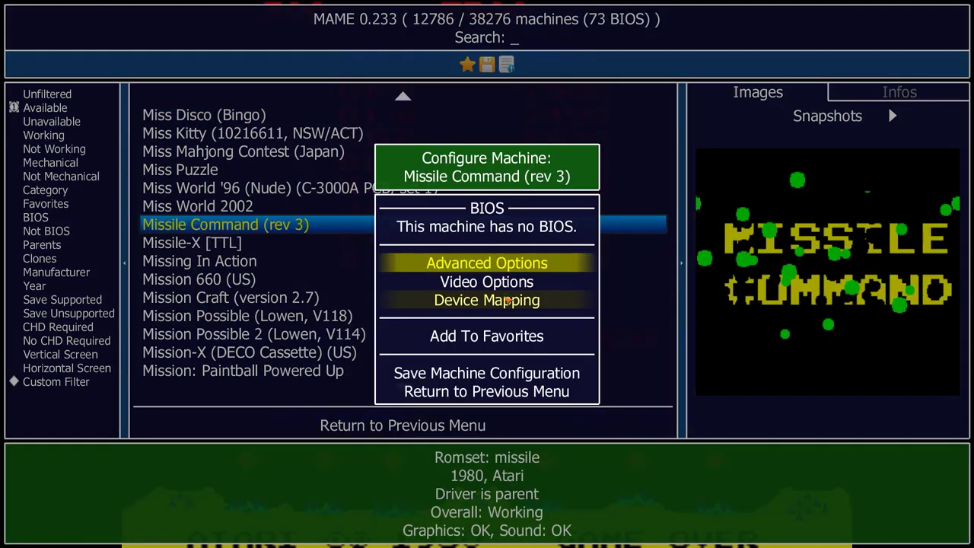
{"action": "left_click", "coordinate": [504, 303]}
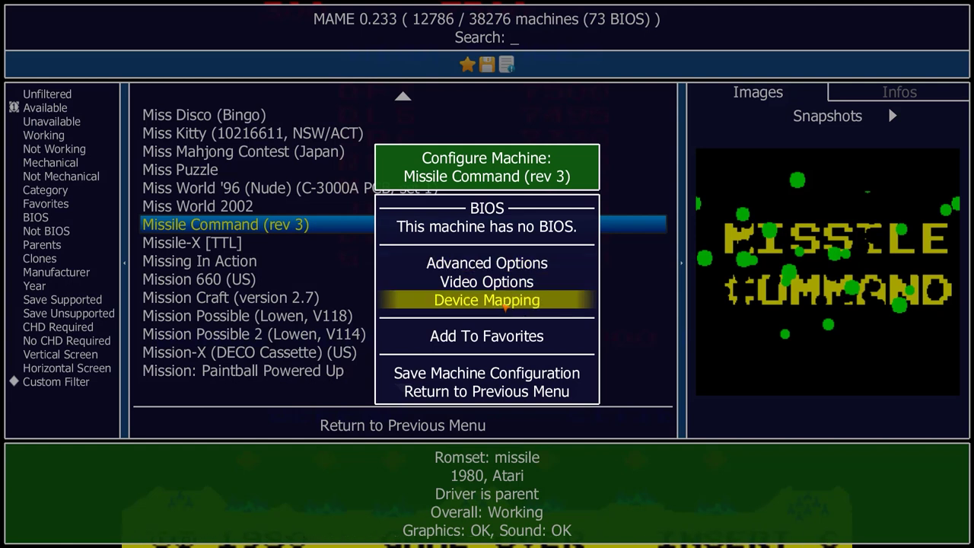
{"action": "left_click", "coordinate": [504, 302]}
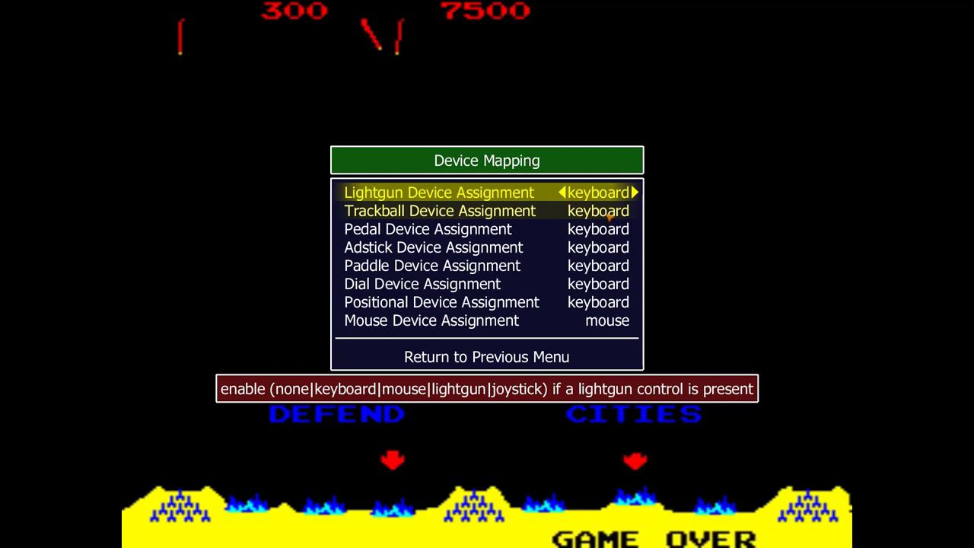
{"action": "left_click", "coordinate": [609, 213]}
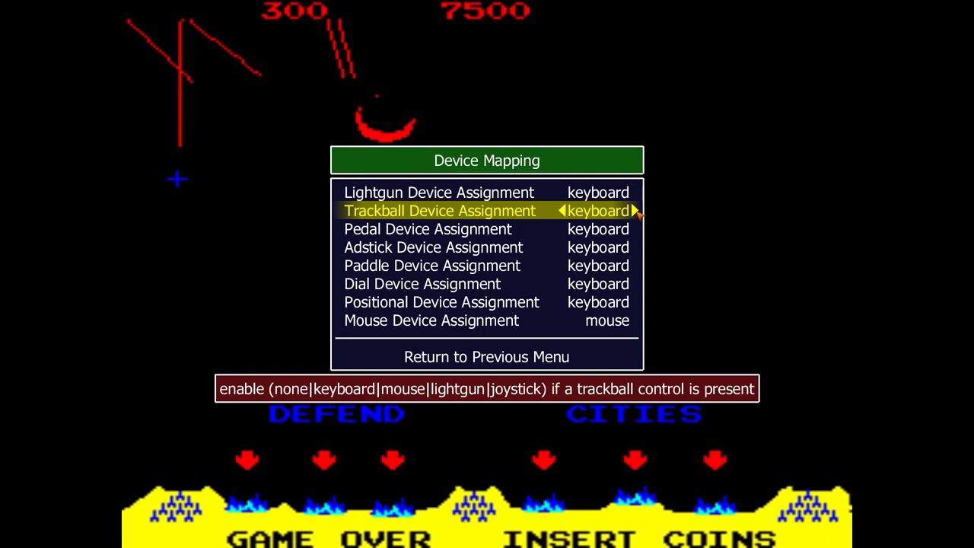
{"action": "left_click", "coordinate": [636, 213]}
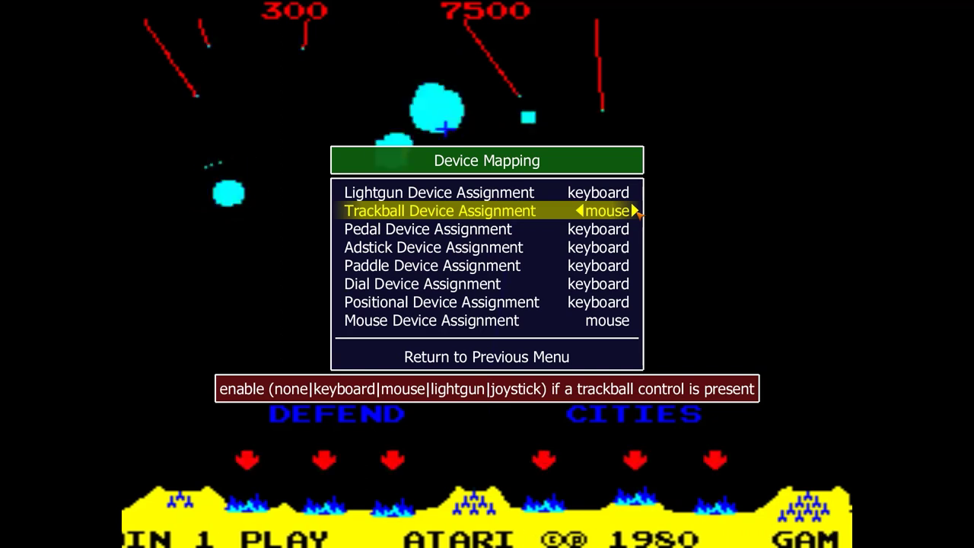
- Leave the device mapping and save the machine configuration for Missile Command (rev 3)
{"action": "key", "text": "Down"}
{"action": "key", "text": "Down"}
{"action": "key", "text": "Down"}
{"action": "key", "text": "Down"}
{"action": "key", "text": "Down"}
{"action": "key", "text": "Down"}
{"action": "key", "text": "Down"}
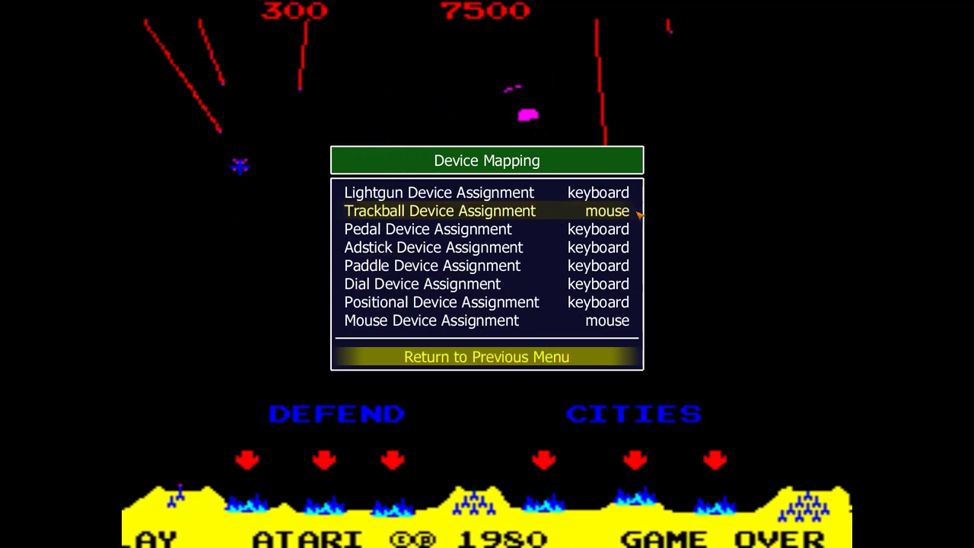
{"action": "key", "text": "Return"}
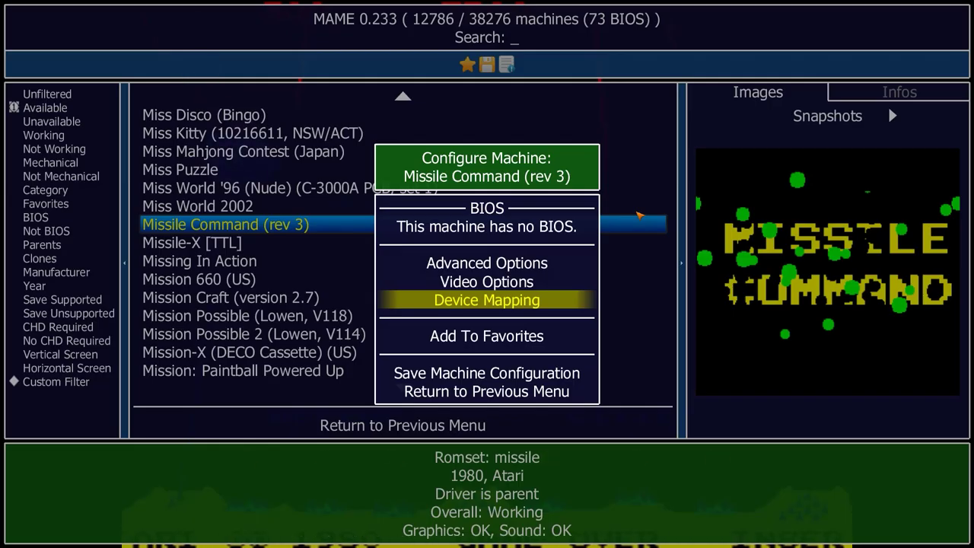
{"action": "key", "text": "Down"}
{"action": "key", "text": "Down"}
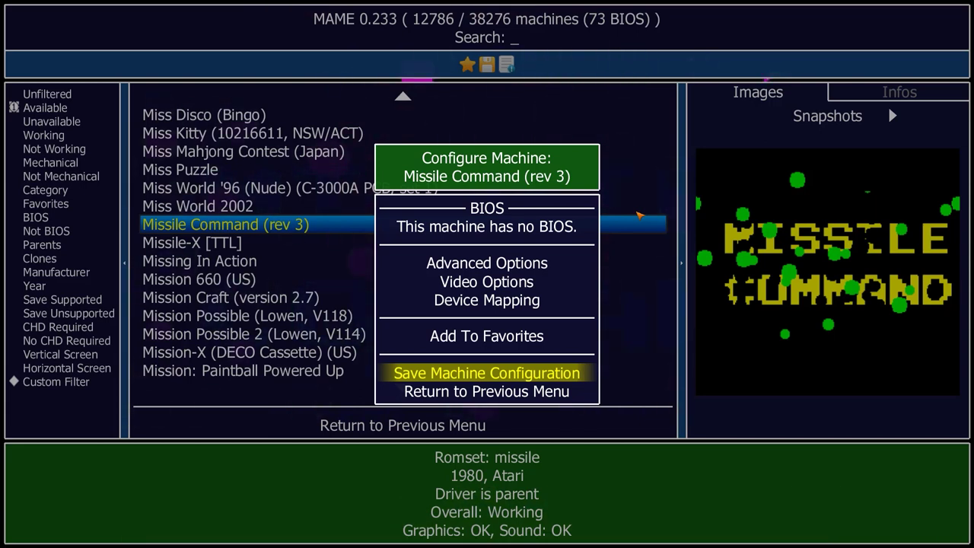
{"action": "key", "text": "Return"}
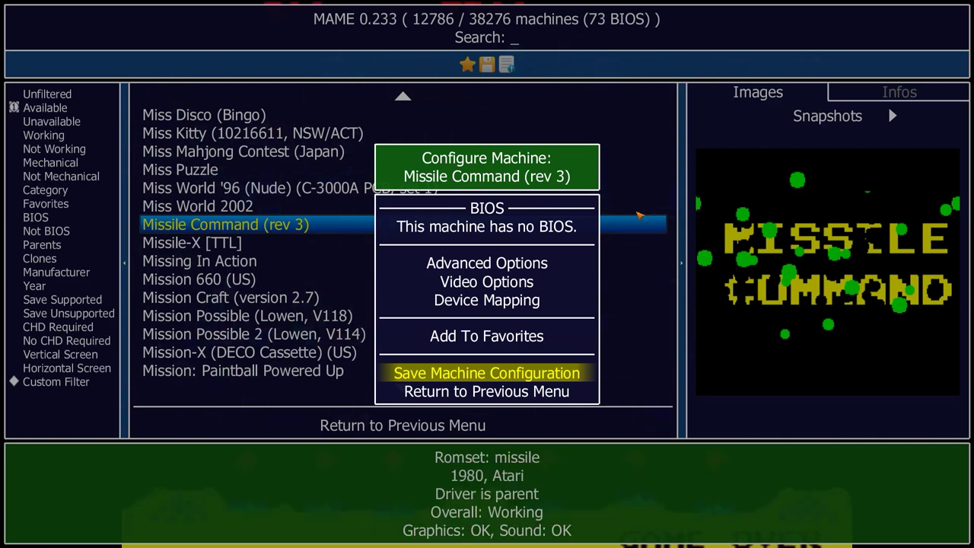
- Close the machine configuration and the selection list to return to the Missile Command game
{"action": "key", "text": "Down"}
{"action": "key", "text": "Return"}
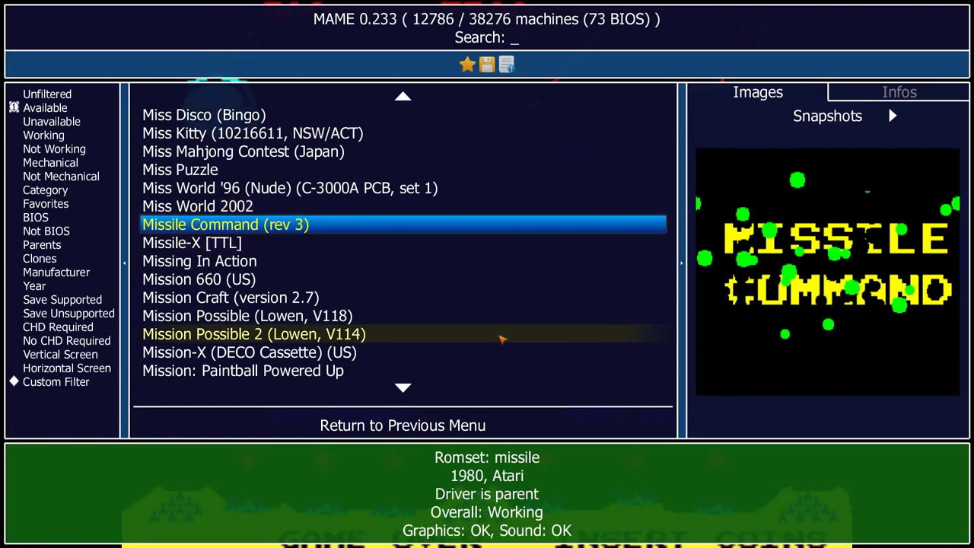
{"action": "key", "text": "Escape"}
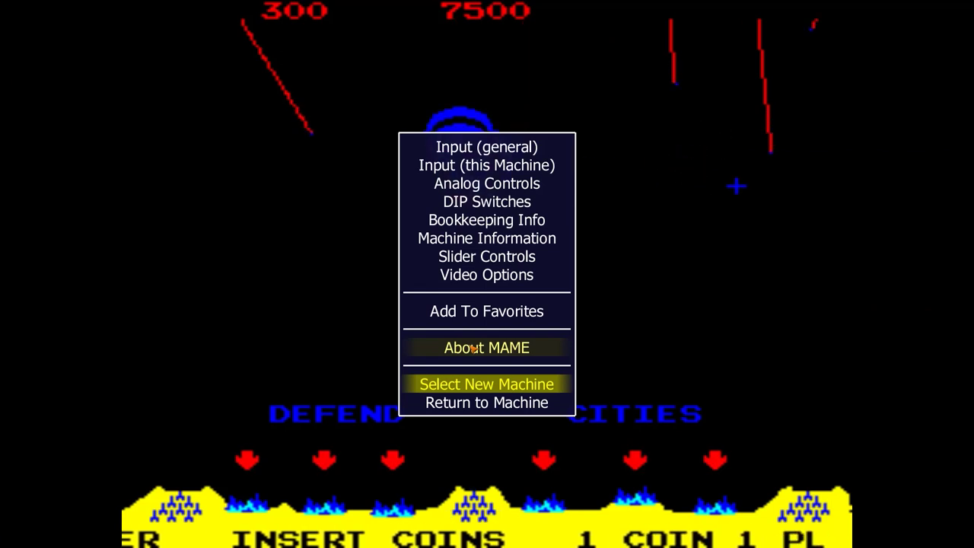
{"action": "key", "text": "Escape"}
{"action": "key", "text": "Escape"}
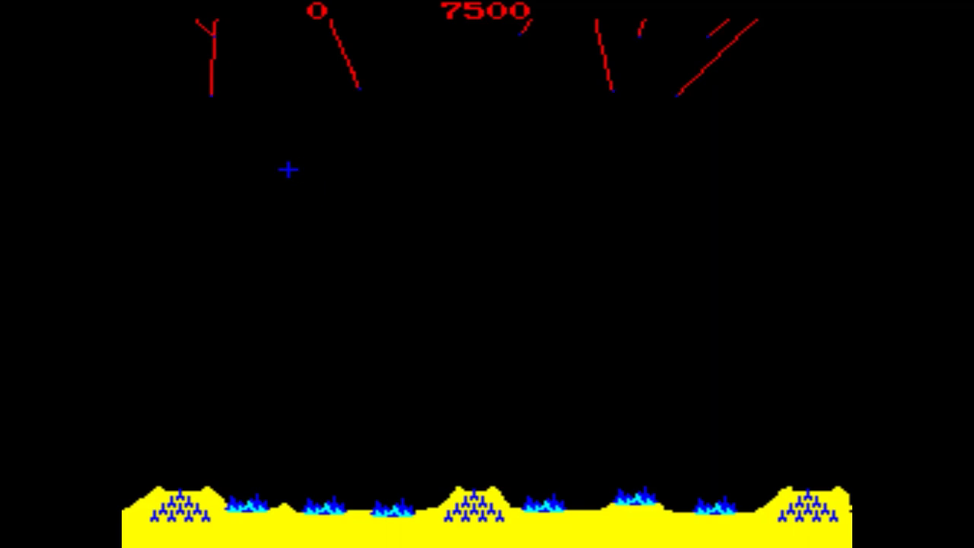
- Play a Missile Command wave, firing at the incoming missiles on both sides to test the trackball mapping
{"action": "left_click", "coordinate": [195, 187]}
{"action": "left_click", "coordinate": [391, 183]}
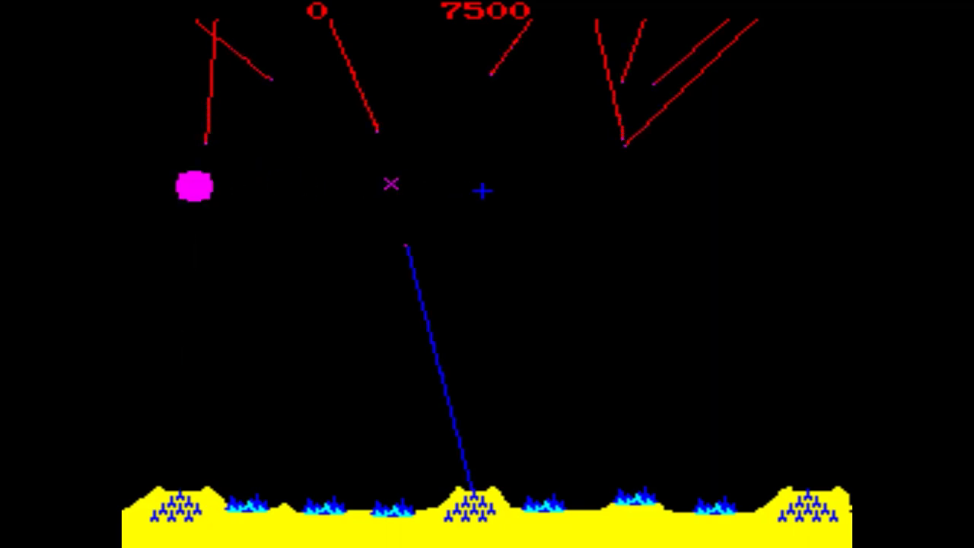
{"action": "left_click", "coordinate": [588, 202]}
{"action": "left_click", "coordinate": [587, 157]}
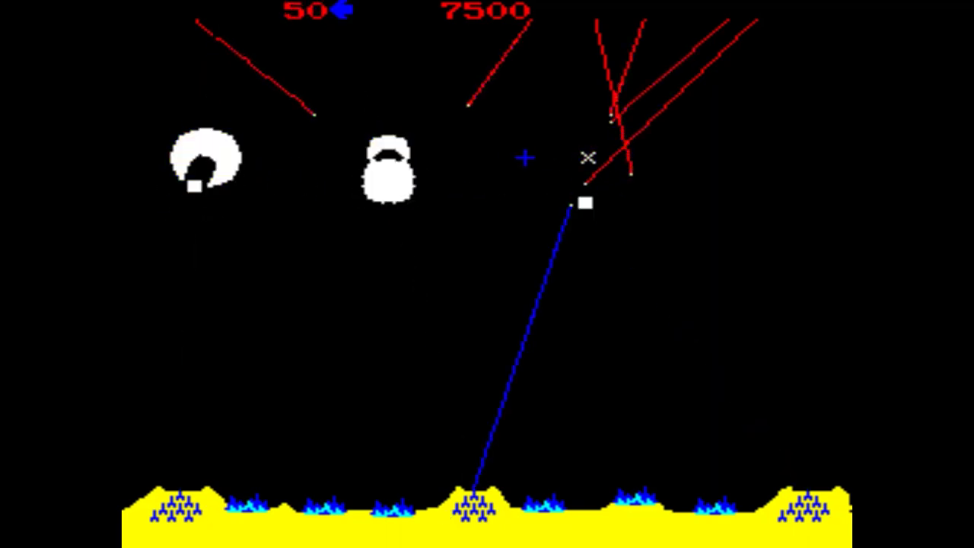
{"action": "left_click", "coordinate": [452, 169]}
{"action": "left_click", "coordinate": [379, 181]}
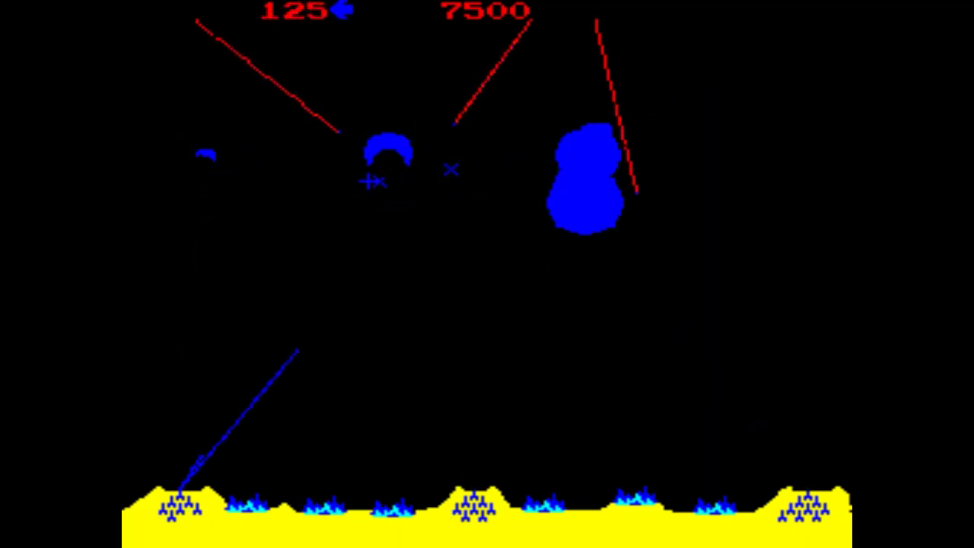
{"action": "left_click", "coordinate": [628, 274]}
{"action": "left_click", "coordinate": [647, 275]}
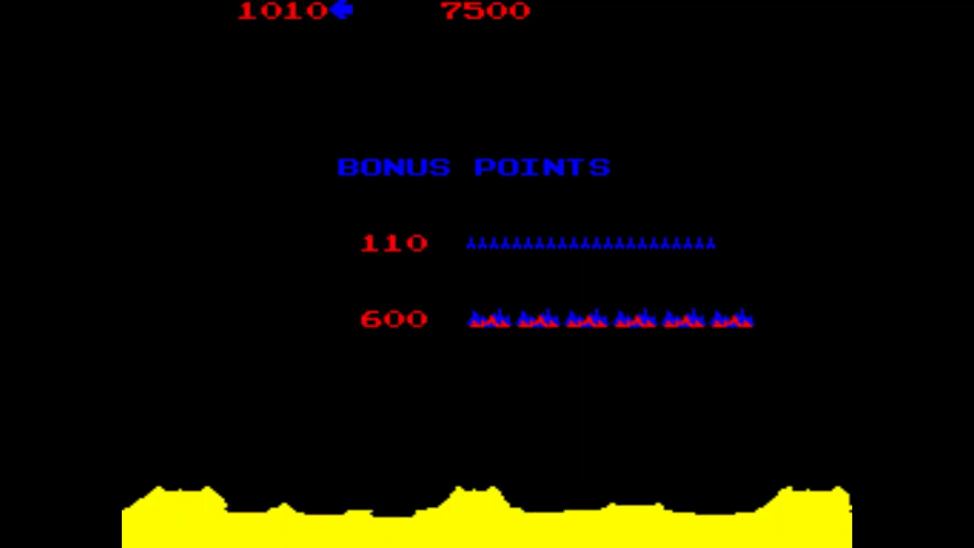
- Open the Analog Controls settings for Missile Command
{"action": "key", "text": "Tab"}
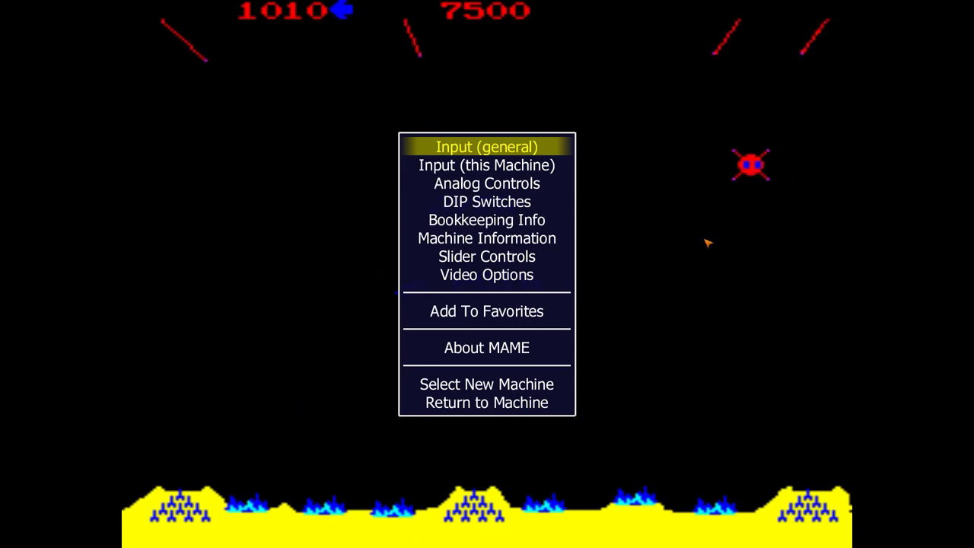
{"action": "key", "text": "Down"}
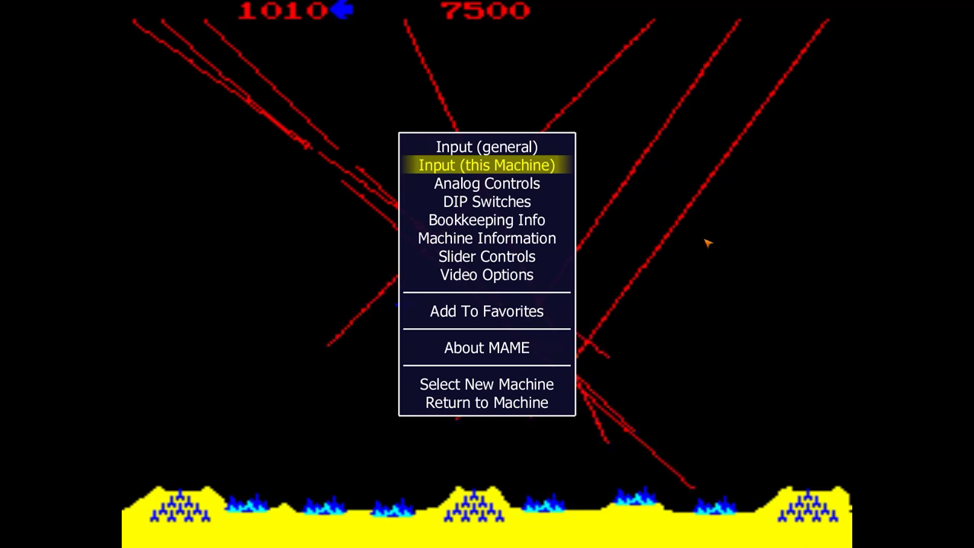
{"action": "key", "text": "Down"}
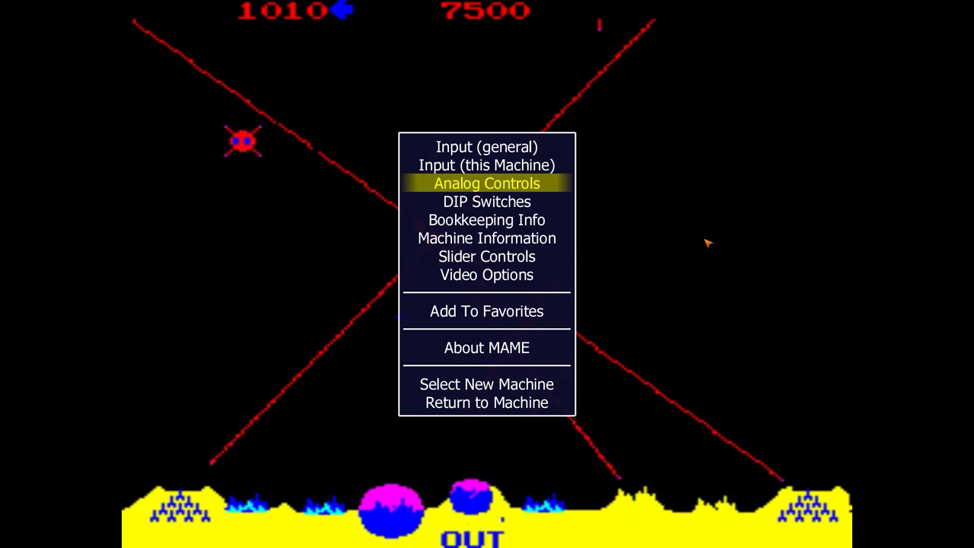
{"action": "key", "text": "Return"}
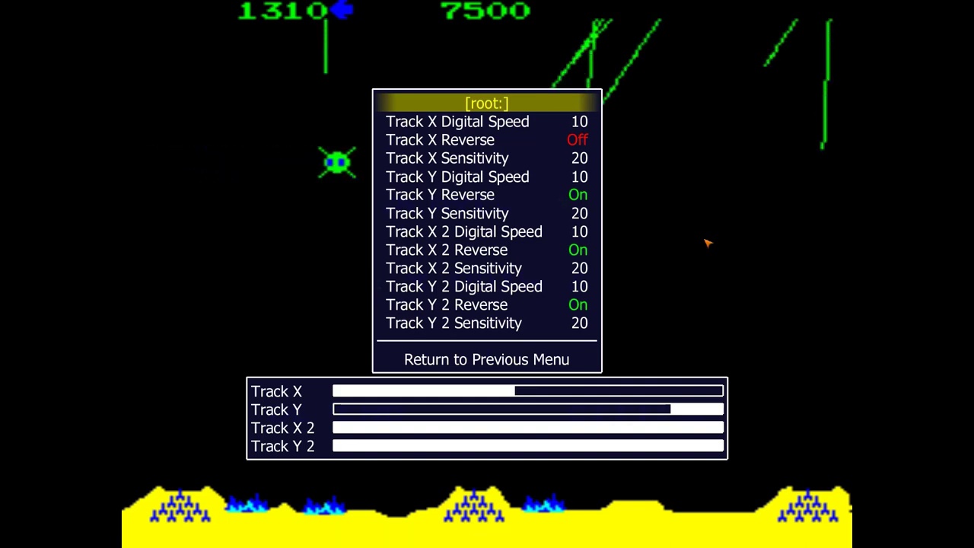
- Examine the digital speed, reverse and sensitivity settings of the Track X and Track Y analog controls, and return to the game
{"action": "key", "text": "Down"}
{"action": "key", "text": "Down"}
{"action": "key", "text": "Down"}
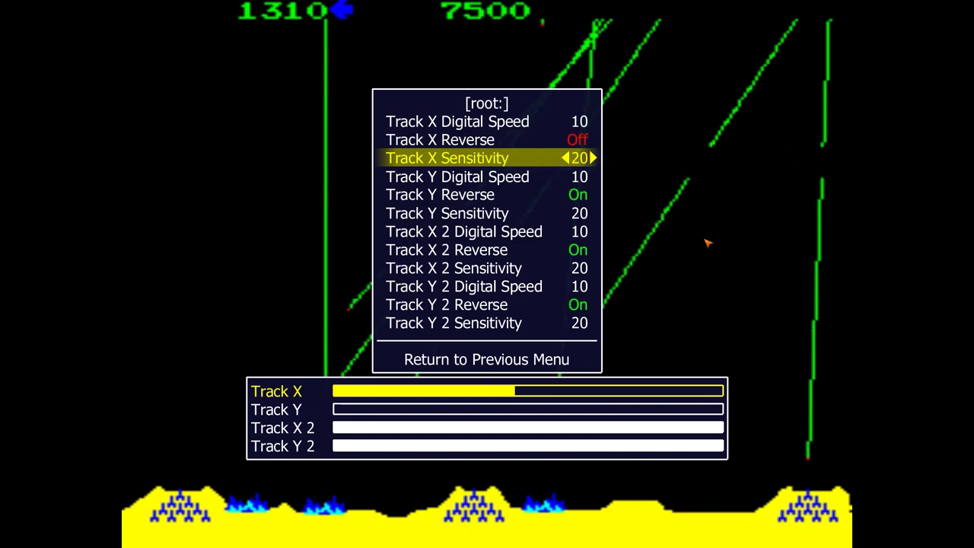
{"action": "key", "text": "Up"}
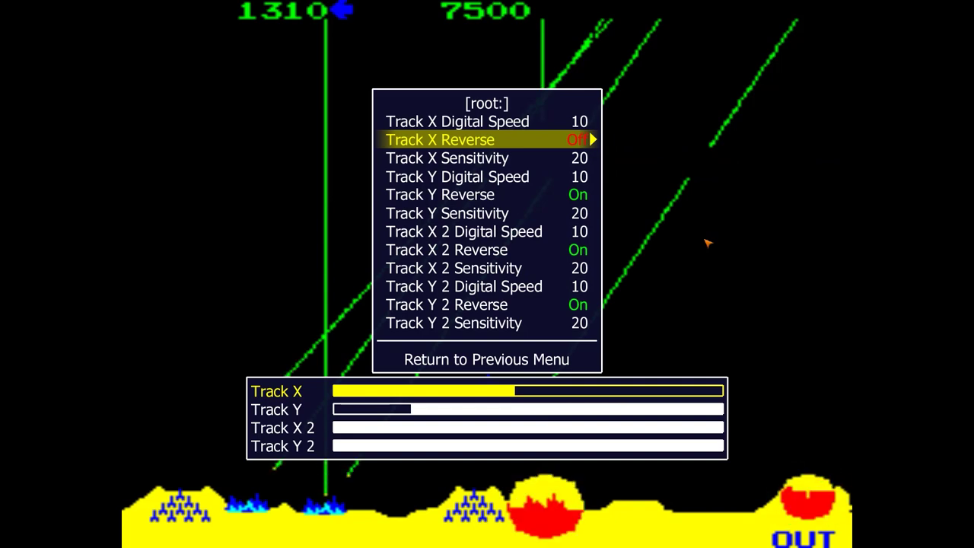
{"action": "key", "text": "Down"}
{"action": "key", "text": "Down"}
{"action": "key", "text": "Down"}
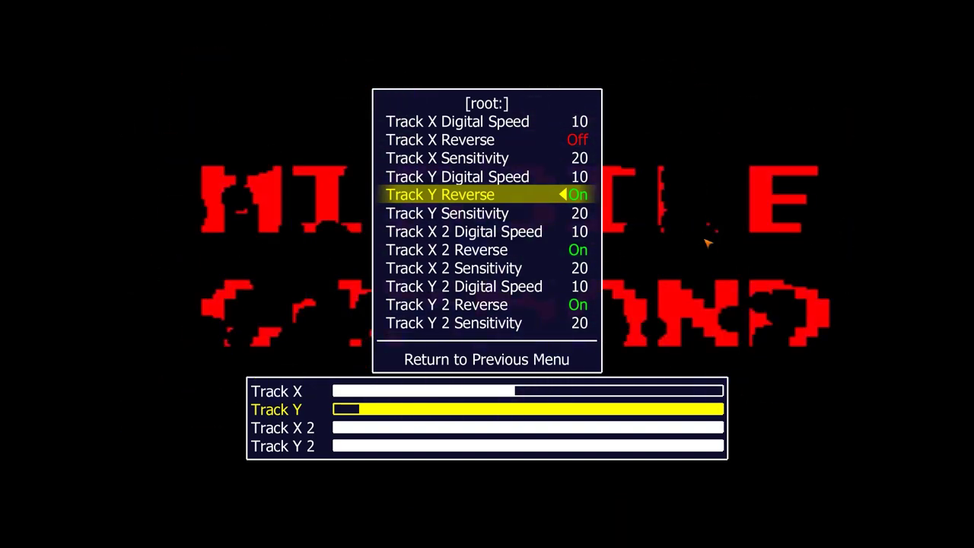
{"action": "key", "text": "Down"}
{"action": "key", "text": "Down"}
{"action": "key", "text": "Down"}
{"action": "key", "text": "Down"}
{"action": "key", "text": "Down"}
{"action": "key", "text": "Down"}
{"action": "key", "text": "Down"}
{"action": "key", "text": "Down"}
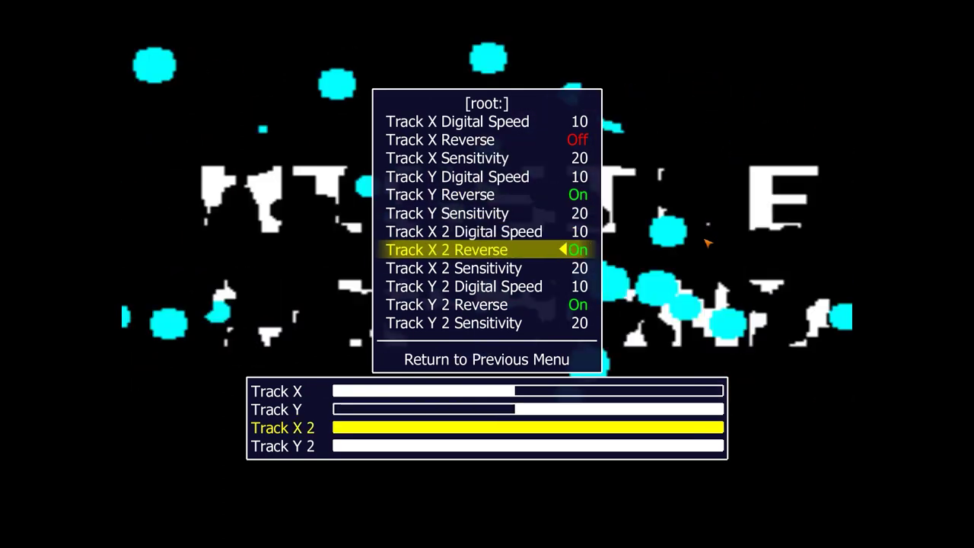
{"action": "key", "text": "Return"}
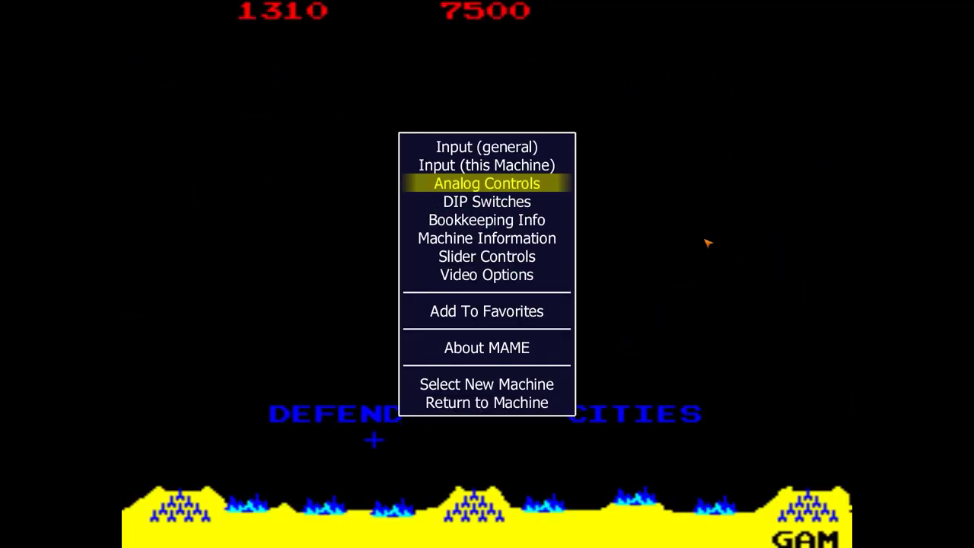
{"action": "key", "text": "Tab"}
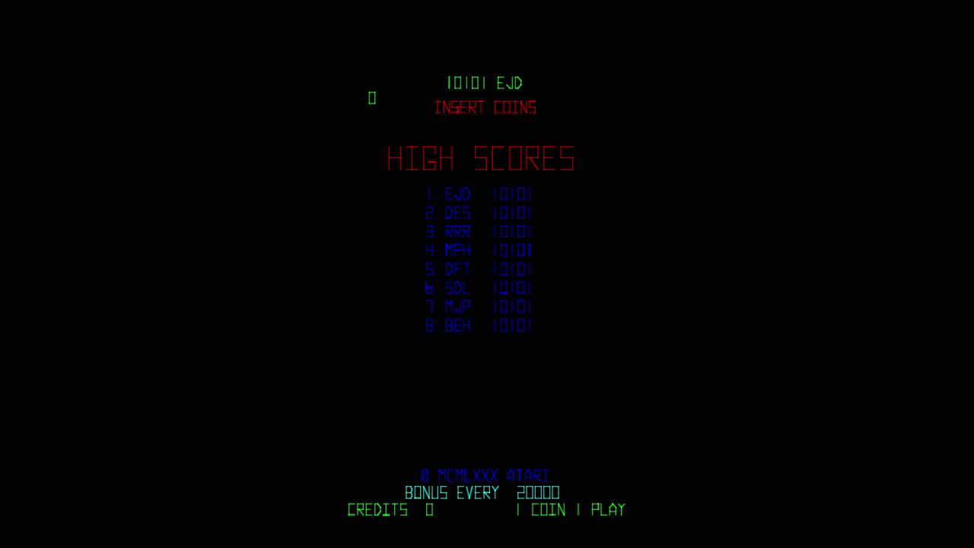
- Assign Mouse X to the Dial Analog input in the machine-specific input settings for Tempest
{"action": "key", "text": "Tab"}
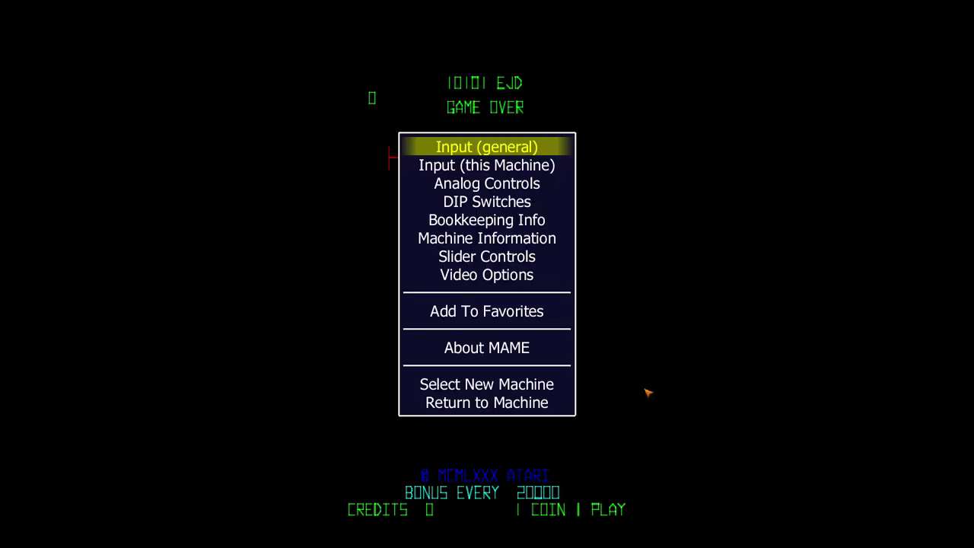
{"action": "key", "text": "Down"}
{"action": "key", "text": "Return"}
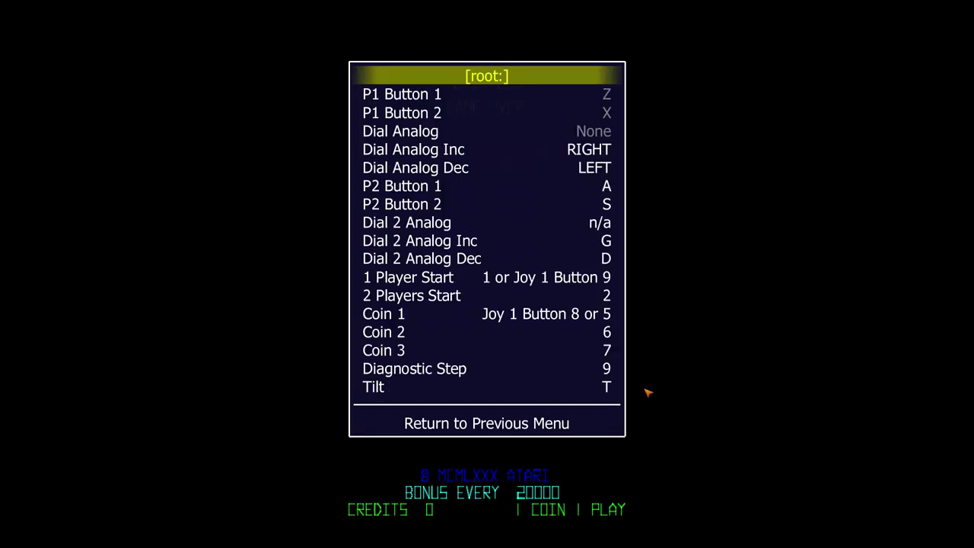
{"action": "key", "text": "Down"}
{"action": "key", "text": "Down"}
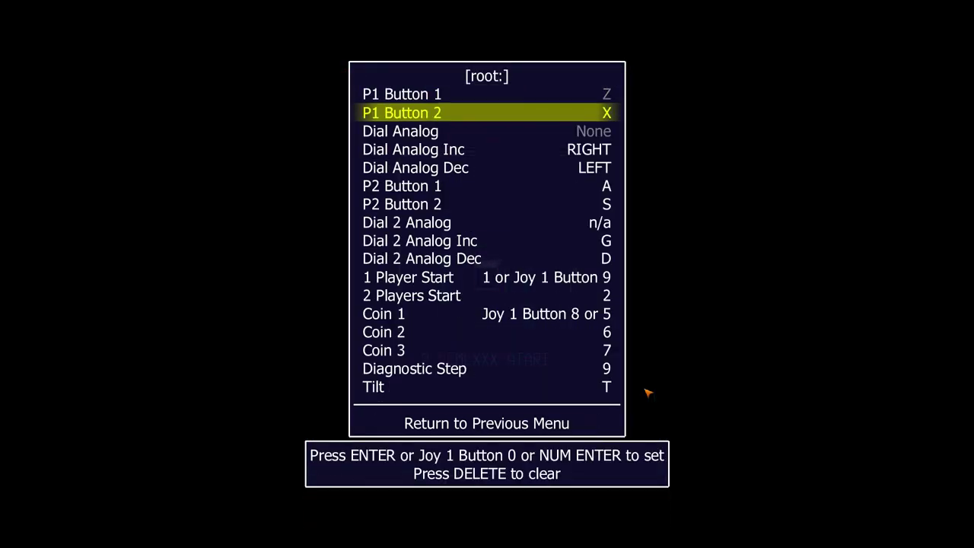
{"action": "key", "text": "Down"}
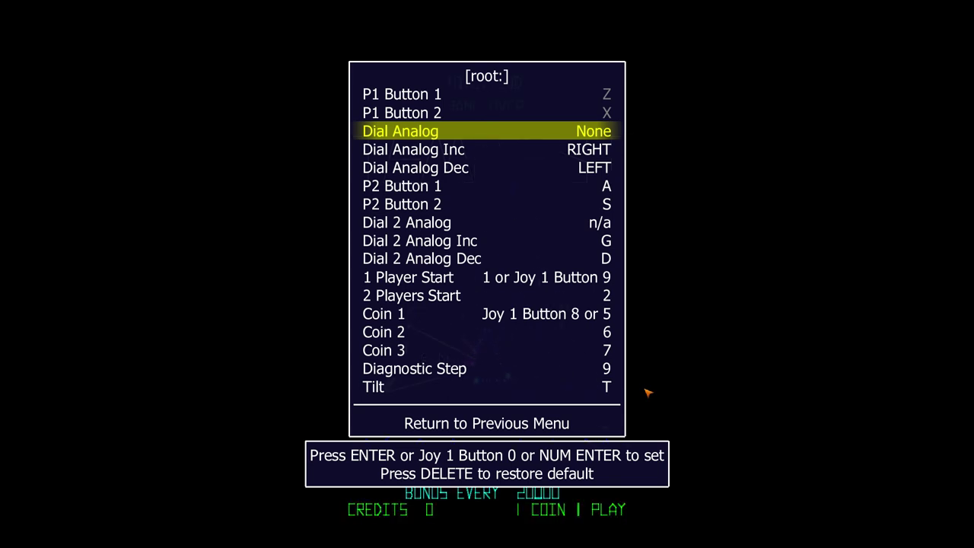
{"action": "key", "text": "Return"}
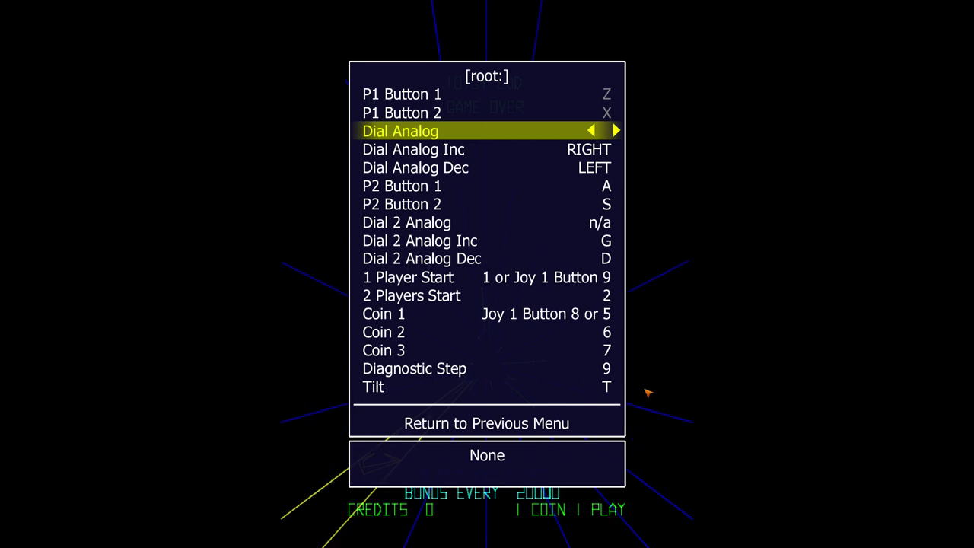
{"action": "mouse_move", "coordinate": [695, 391]}
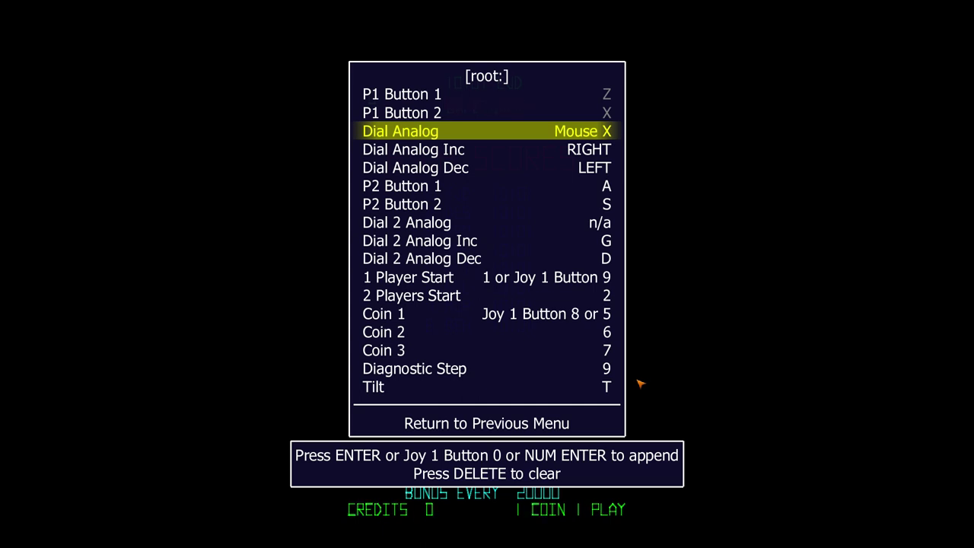
{"action": "key", "text": "Return"}
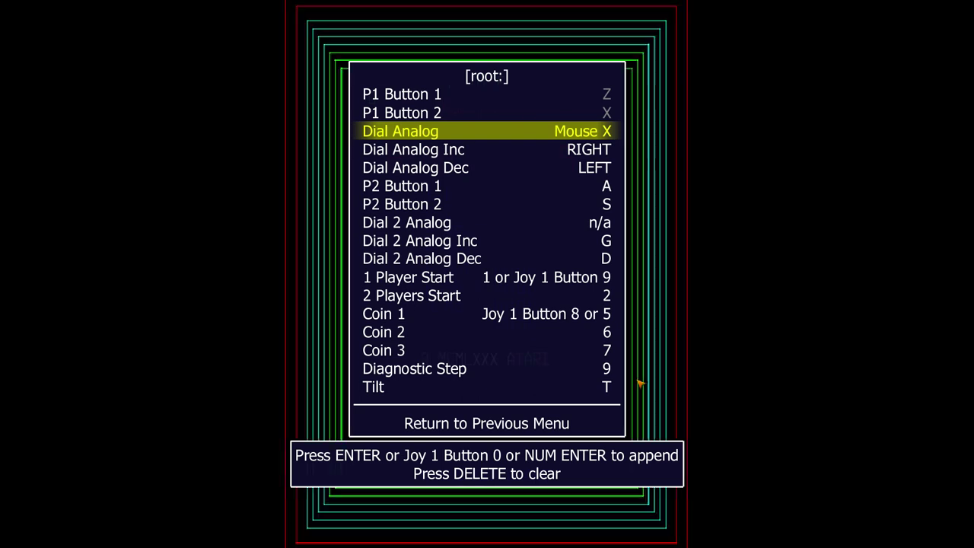
{"action": "key", "text": "Escape"}
- Leave the machine-specific input assignments and go back to the main configuration menu
{"action": "key", "text": "Down"}
{"action": "key", "text": "Down"}
{"action": "key", "text": "Down"}
{"action": "key", "text": "Down"}
{"action": "key", "text": "Down"}
{"action": "key", "text": "Down"}
{"action": "key", "text": "Down"}
{"action": "key", "text": "Down"}
{"action": "key", "text": "Down"}
{"action": "key", "text": "Down"}
{"action": "key", "text": "Down"}
{"action": "key", "text": "Down"}
{"action": "key", "text": "Down"}
{"action": "key", "text": "Down"}
{"action": "key", "text": "Down"}
{"action": "key", "text": "Down"}
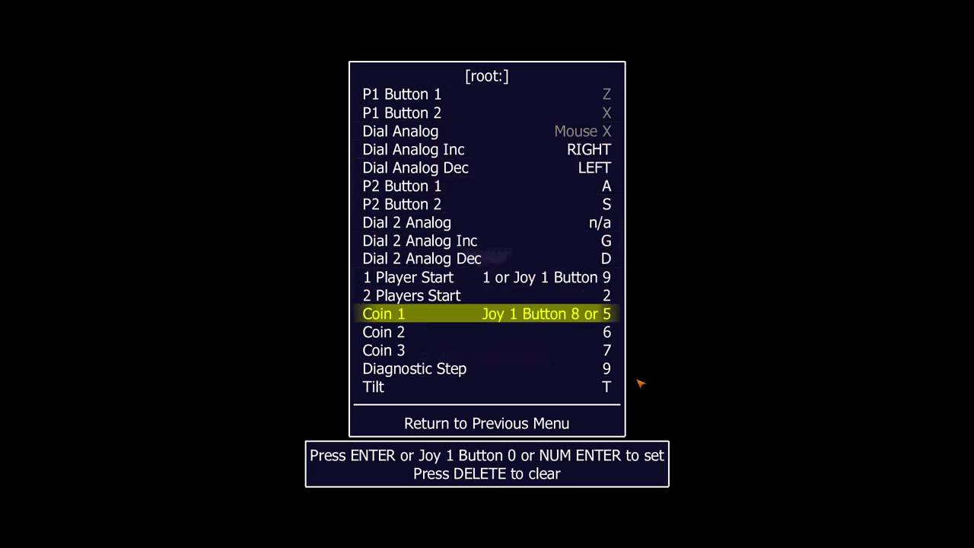
{"action": "key", "text": "Up"}
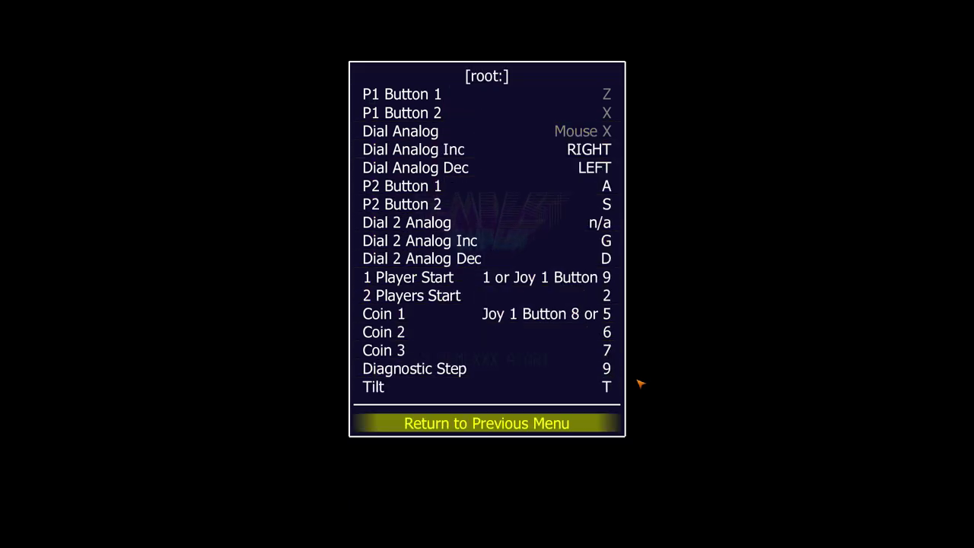
{"action": "key", "text": "Return"}
- Open the machine selection list and search it for Tempest, correcting the mistyped search to "Tempes"
{"action": "key", "text": "Down"}
{"action": "key", "text": "Down"}
{"action": "key", "text": "Down"}
{"action": "key", "text": "Down"}
{"action": "key", "text": "Down"}
{"action": "key", "text": "Down"}
{"action": "key", "text": "Down"}
{"action": "key", "text": "Down"}
{"action": "key", "text": "Down"}
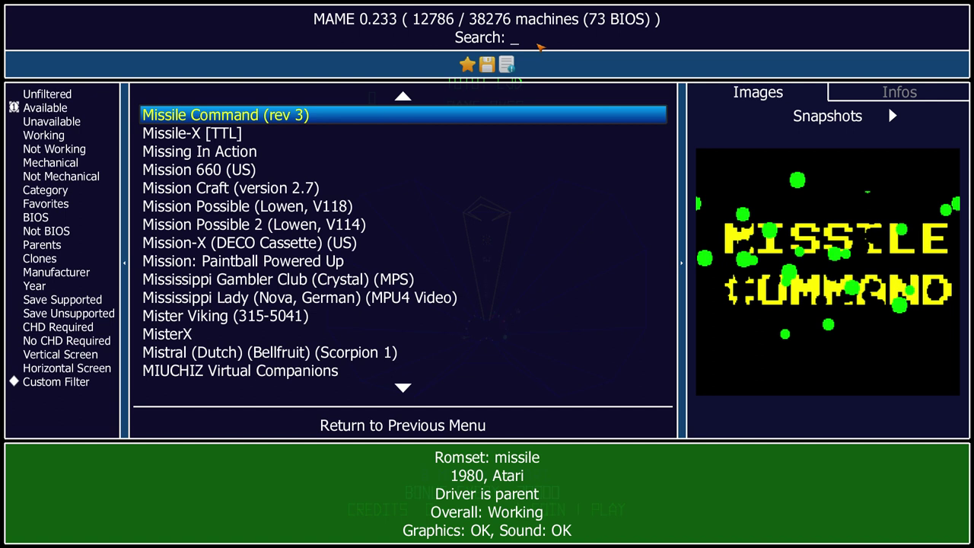
{"action": "type", "text": "Tempesrt"}
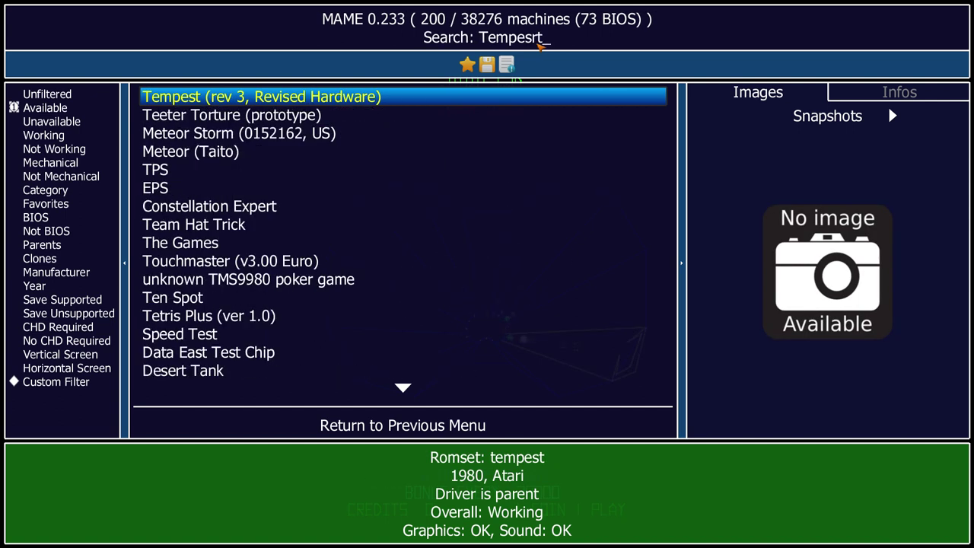
{"action": "key", "text": "BackSpace"}
{"action": "key", "text": "BackSpace"}
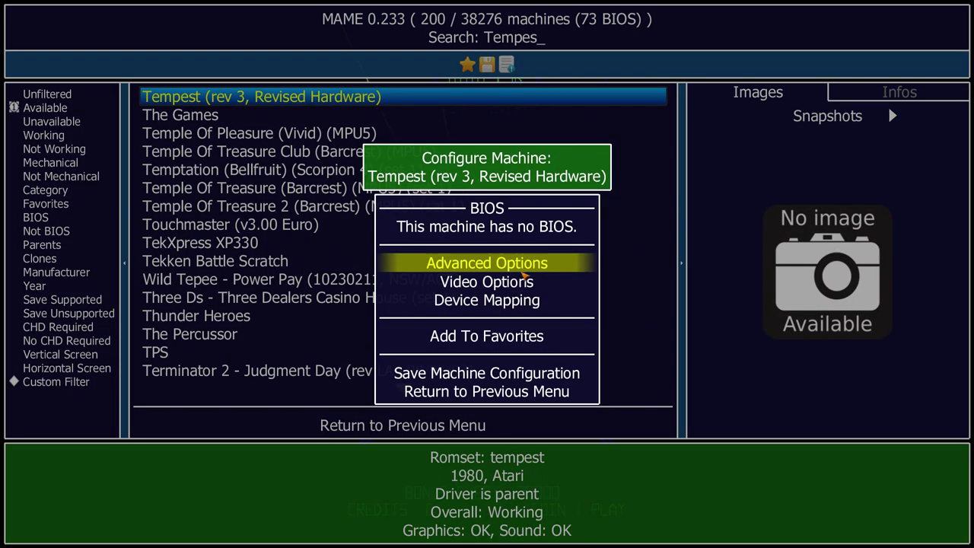
- Set the Dial Device Assignment to mouse in the device mapping of Tempest (rev 3, Revised Hardware)
{"action": "left_click", "coordinate": [501, 303]}
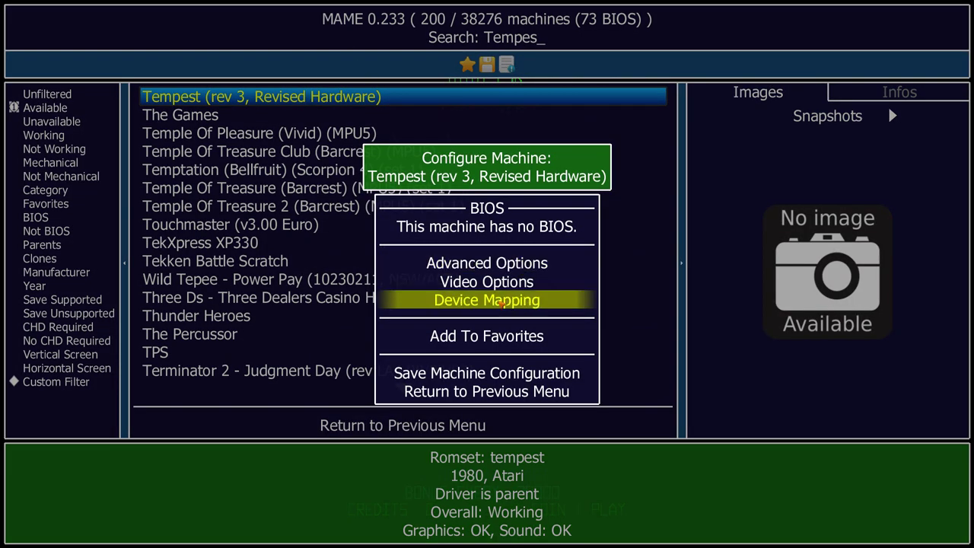
{"action": "left_click", "coordinate": [502, 302]}
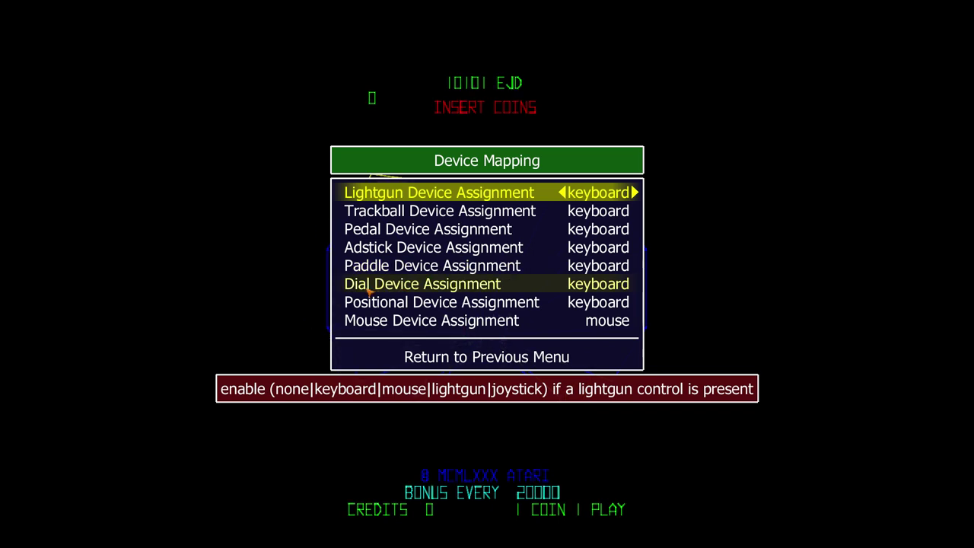
{"action": "left_click", "coordinate": [594, 288]}
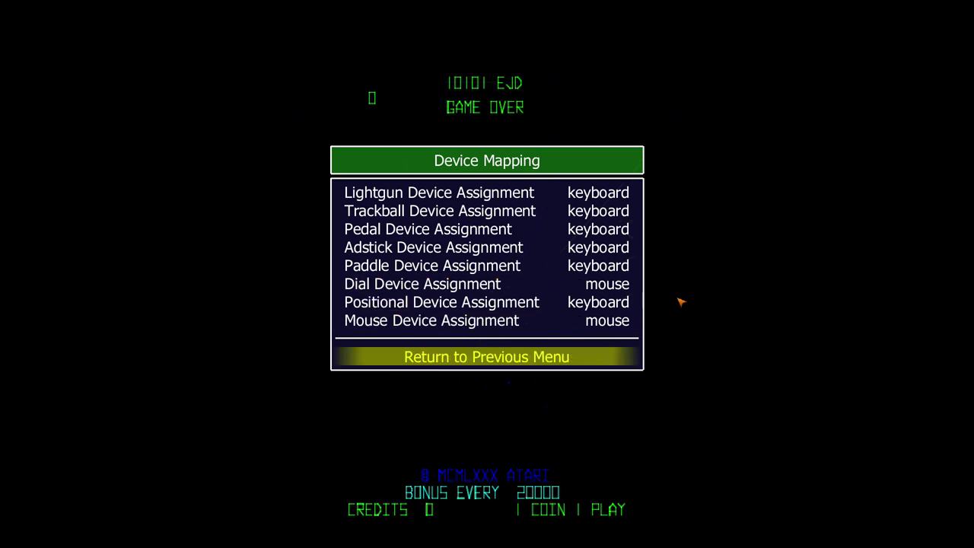
- Leave the device mapping and save the machine configuration for Tempest (rev 3, Revised Hardware)
{"action": "key", "text": "Return"}
{"action": "key", "text": "Down"}
{"action": "key", "text": "Down"}
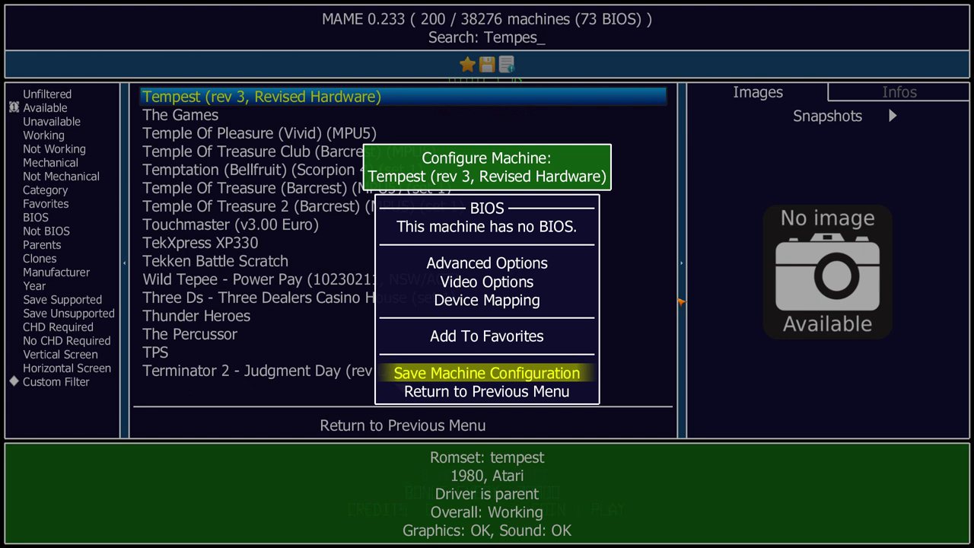
{"action": "key", "text": "Return"}
- Close the machine configuration, clear the search and leave the selection list to return to the Tempest game
{"action": "key", "text": "Escape"}
{"action": "key", "text": "Escape"}
{"action": "key", "text": "Escape"}
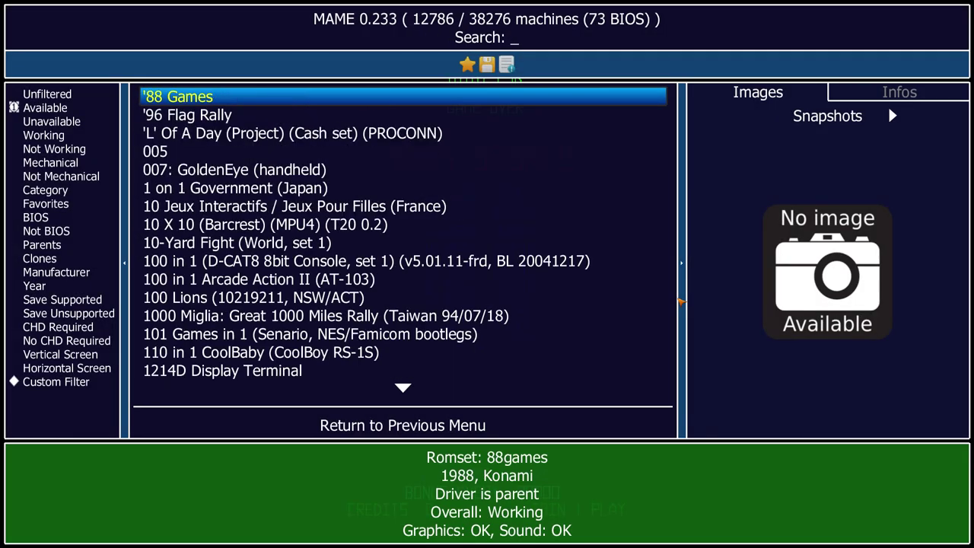
{"action": "key", "text": "Escape"}
{"action": "key", "text": "Escape"}
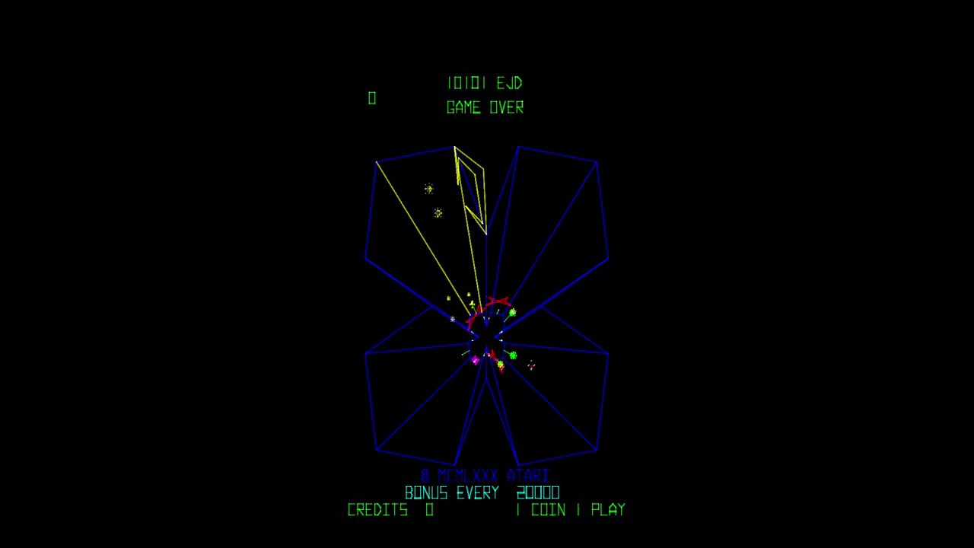
- Insert a coin, start a one-player Tempest game and choose level 1 after trying the dial on the level selection
{"action": "key", "text": "5"}
{"action": "key", "text": "1"}
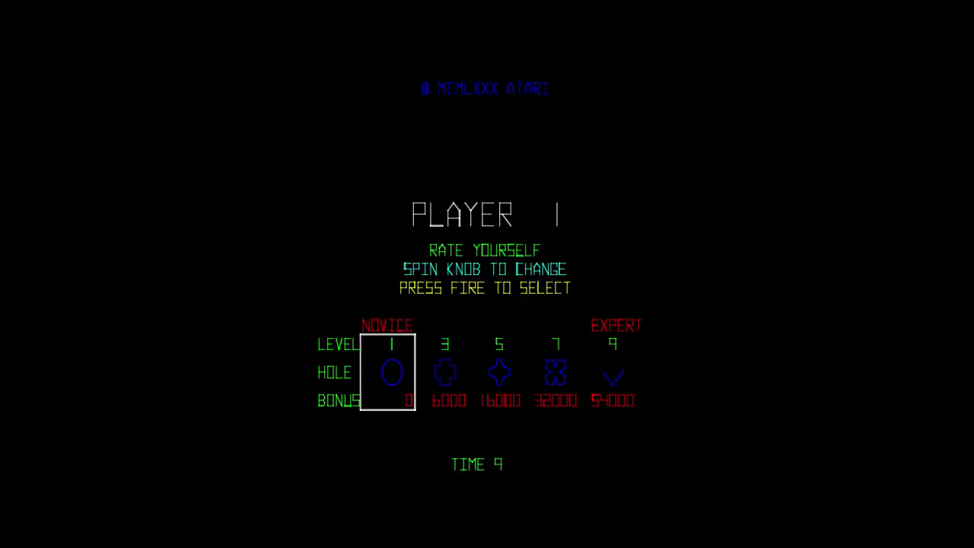
{"action": "key", "text": "Right"}
{"action": "key", "text": "Right"}
{"action": "key", "text": "Right"}
{"action": "key", "text": "Right"}
{"action": "key", "text": "Left"}
{"action": "key", "text": "Left"}
{"action": "key", "text": "Left"}
{"action": "key", "text": "Left"}
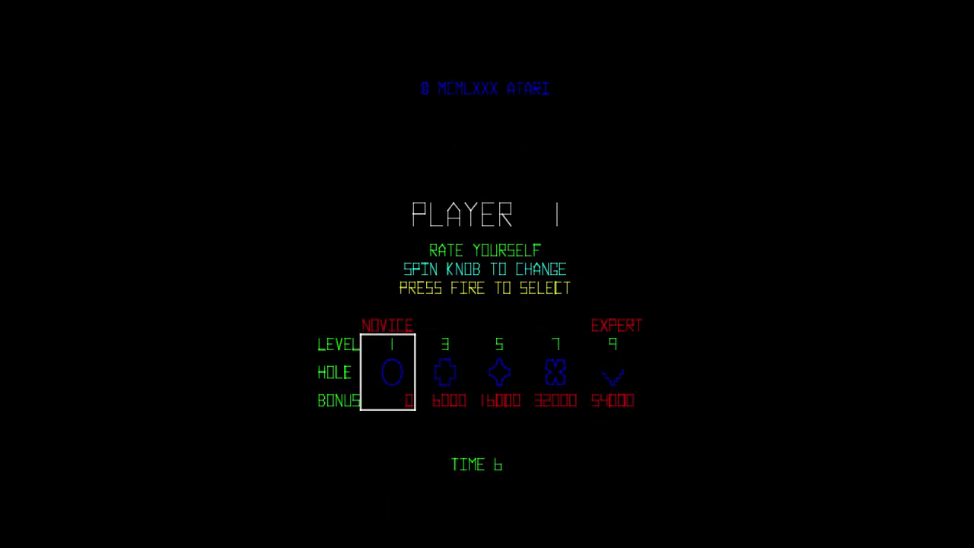
{"action": "key", "text": "Right"}
{"action": "key", "text": "Right"}
{"action": "key", "text": "Left"}
{"action": "key", "text": "Left"}
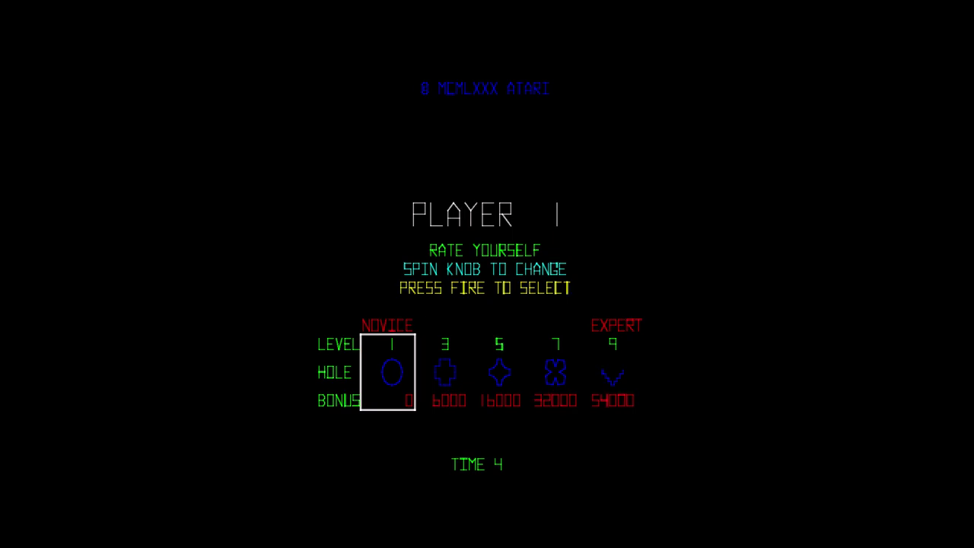
{"action": "key", "text": "ctrl"}
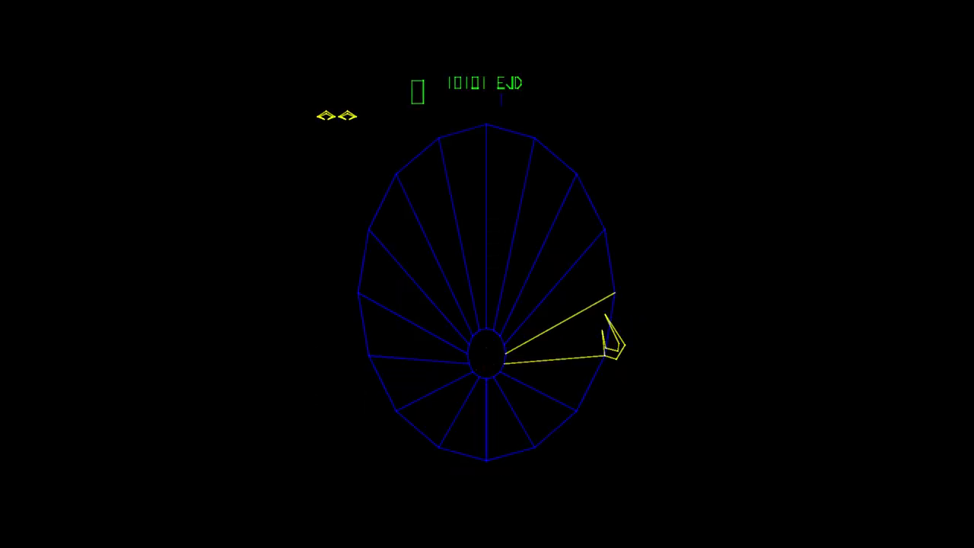
- Play the first Tempest level, moving the ship around the rim and firing at enemies to test the dial mapping
{"action": "key", "text": "Left"}
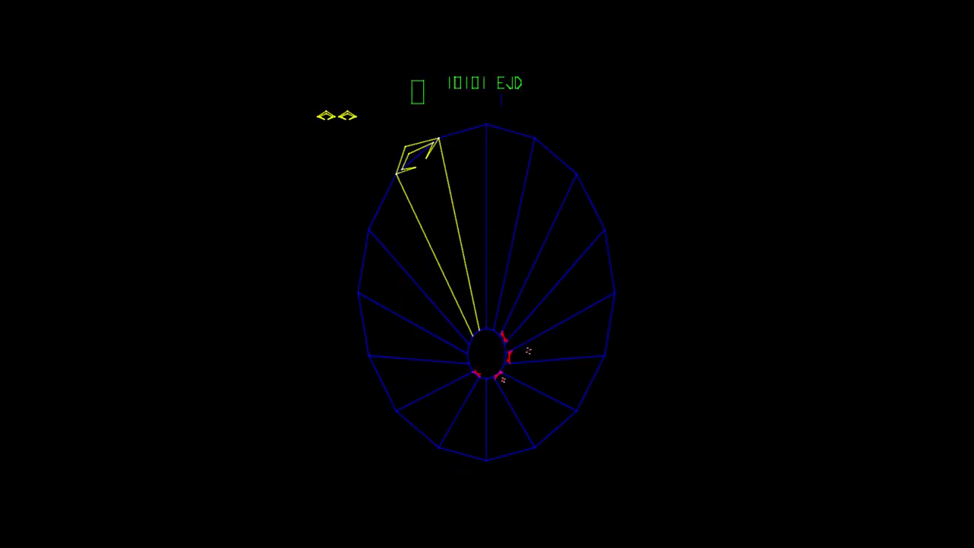
{"action": "key", "text": "Right"}
{"action": "key", "text": "ctrl"}
{"action": "key", "text": "ctrl"}
{"action": "key", "text": "Right"}
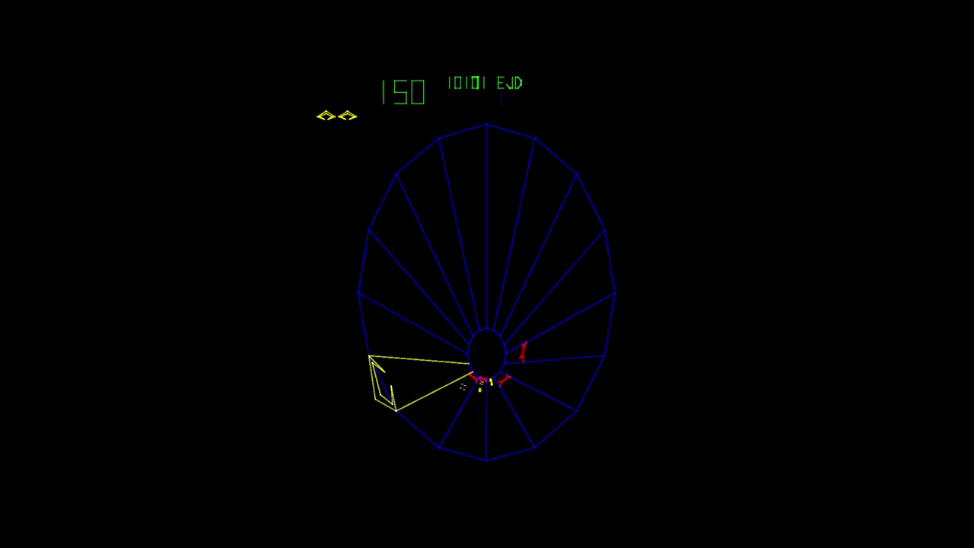
{"action": "key", "text": "Left"}
{"action": "key", "text": "Left"}
{"action": "key", "text": "ctrl"}
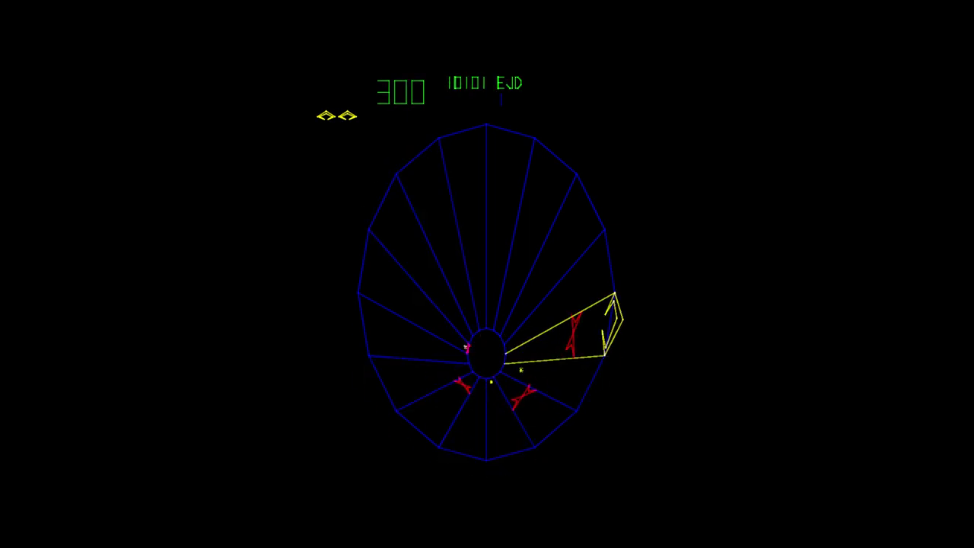
{"action": "key", "text": "Right"}
{"action": "key", "text": "Right"}
{"action": "key", "text": "ctrl"}
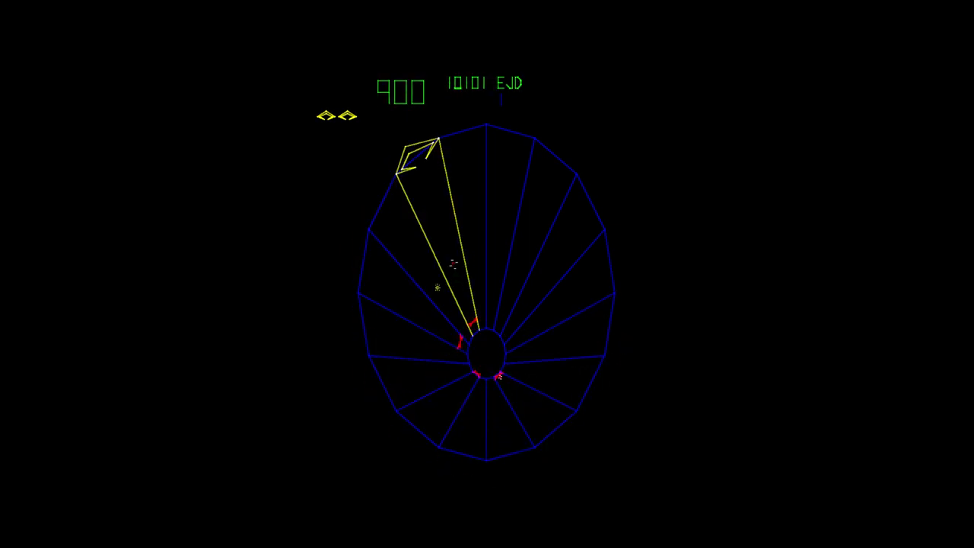
{"action": "key", "text": "Left"}
{"action": "key", "text": "Left"}
{"action": "key", "text": "ctrl"}
{"action": "key", "text": "Right"}
{"action": "key", "text": "Left"}
{"action": "key", "text": "Right"}
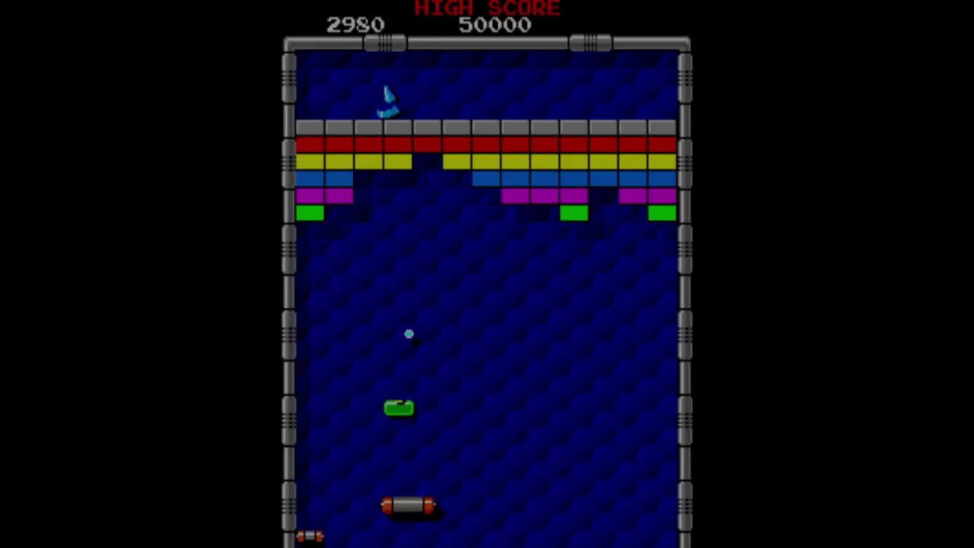
{"action": "key", "text": "Right"}
{"action": "key", "text": "Left"}
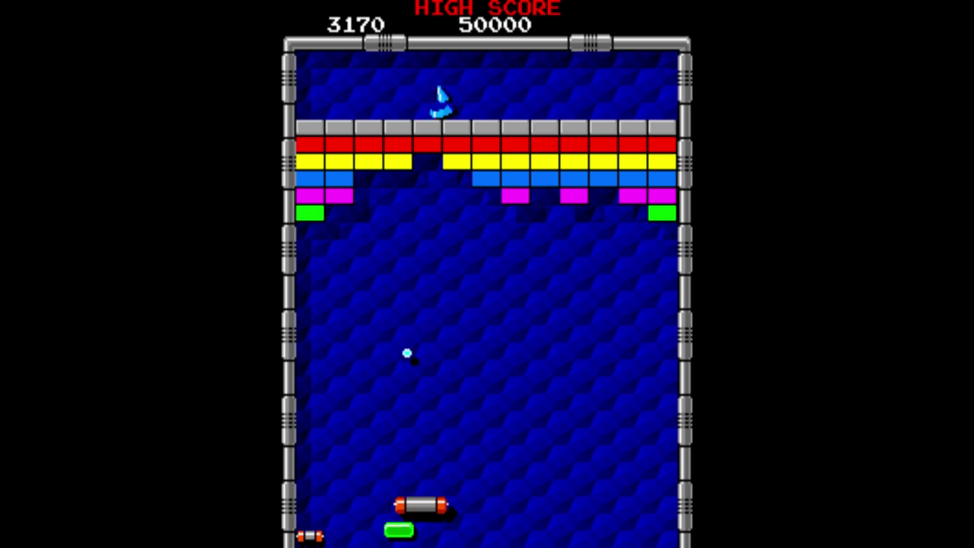
{"action": "key", "text": "Right"}
{"action": "key", "text": "Right"}
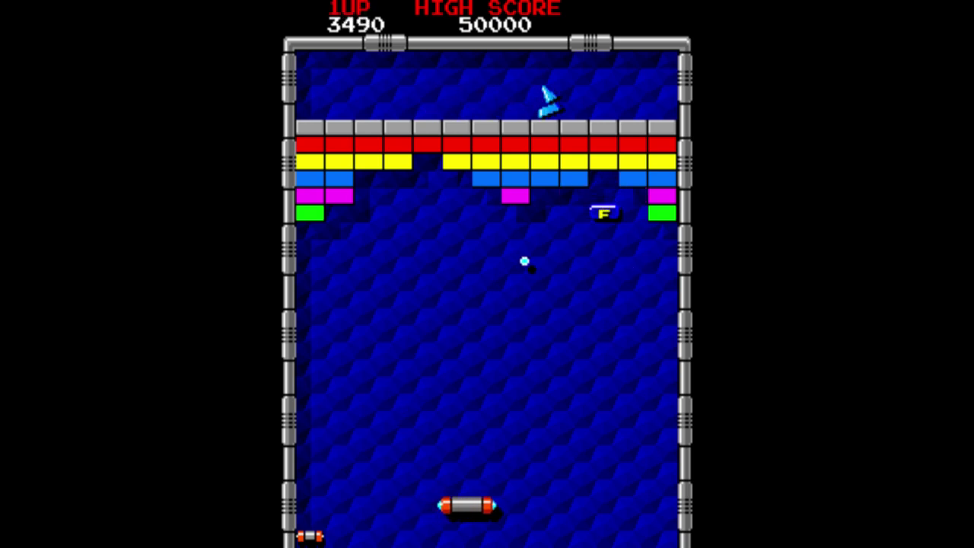
{"action": "key", "text": "Right"}
{"action": "key", "text": "Right"}
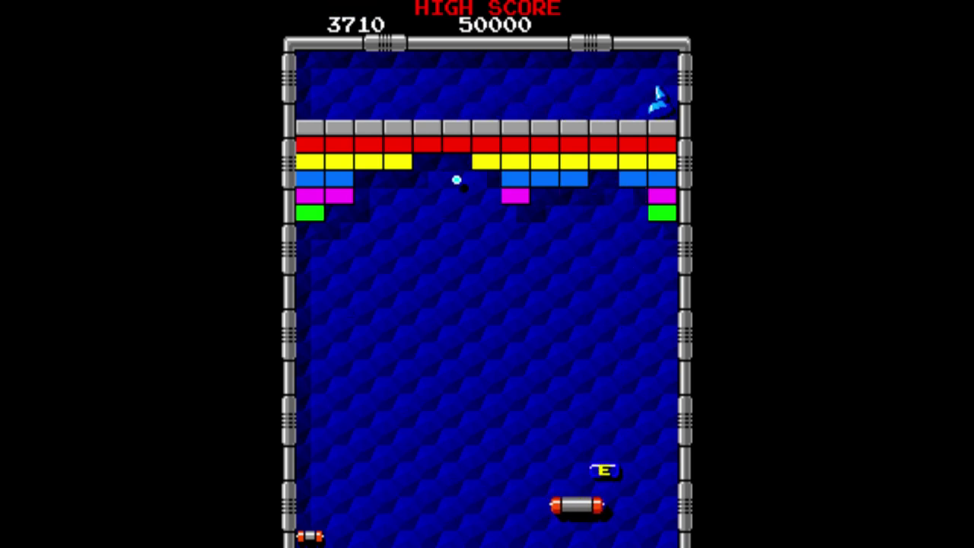
{"action": "key", "text": "Left"}
{"action": "key", "text": "Right"}
{"action": "key", "text": "Right"}
{"action": "key", "text": "Left"}
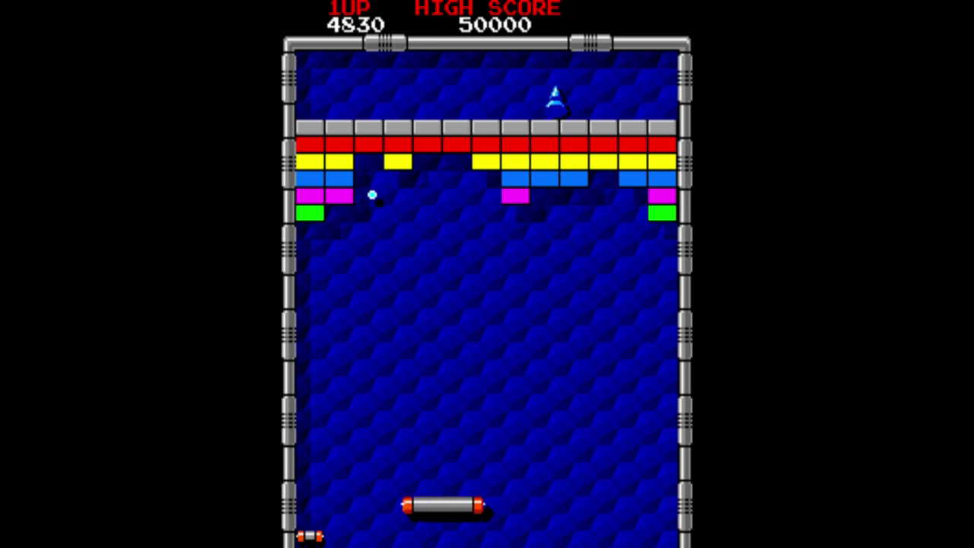
{"action": "key", "text": "Right"}
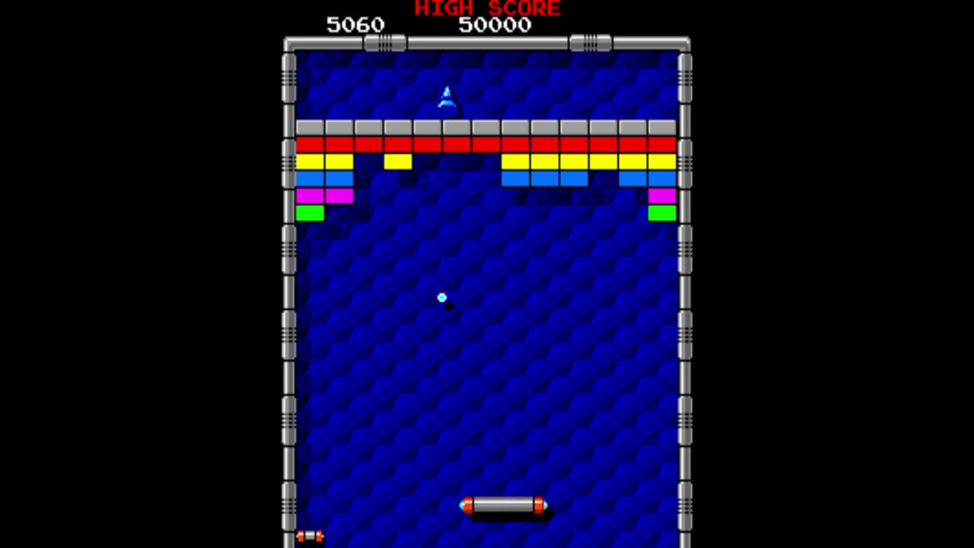
{"action": "key", "text": "Left"}
{"action": "key", "text": "Right"}
{"action": "key", "text": "Right"}
{"action": "key", "text": "Left"}
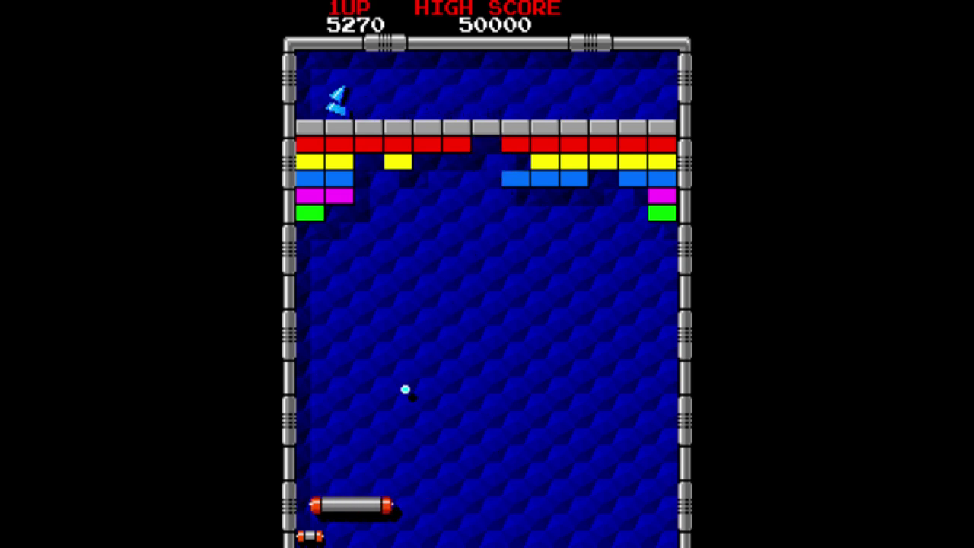
{"action": "key", "text": "Right"}
{"action": "key", "text": "Left"}
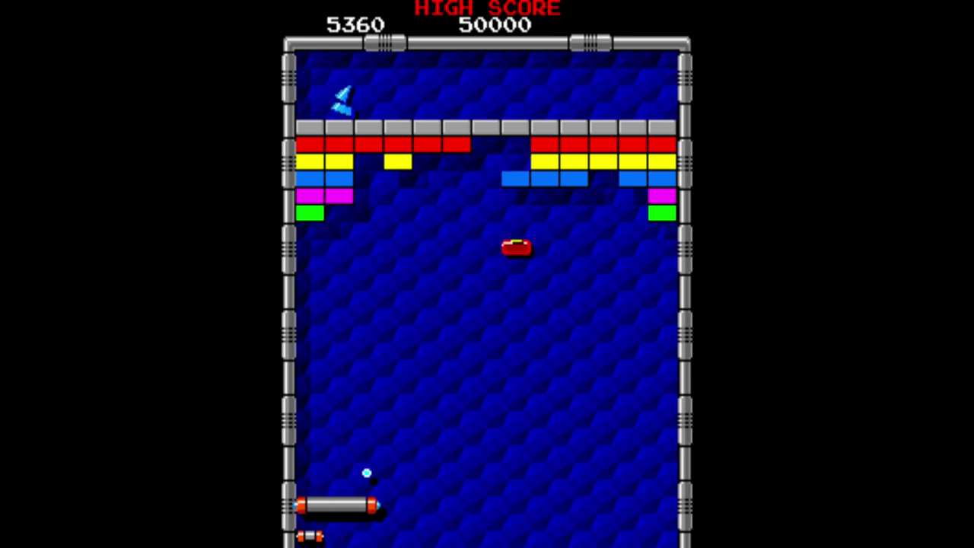
{"action": "key", "text": "Right"}
{"action": "key", "text": "Left"}
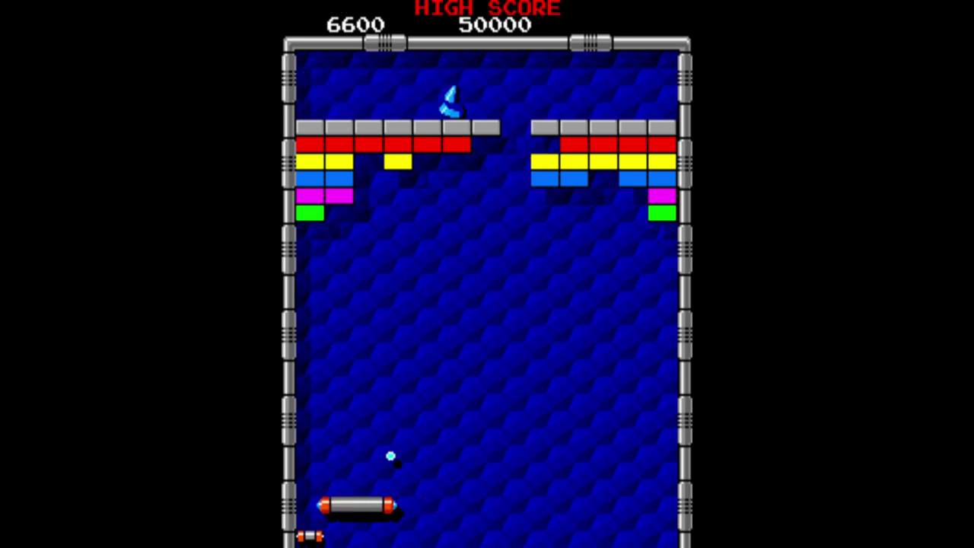
{"action": "key", "text": "Right"}
{"action": "key", "text": "space"}
{"action": "key", "text": "Right"}
{"action": "key", "text": "space"}
{"action": "key", "text": "Left"}
{"action": "key", "text": "space"}
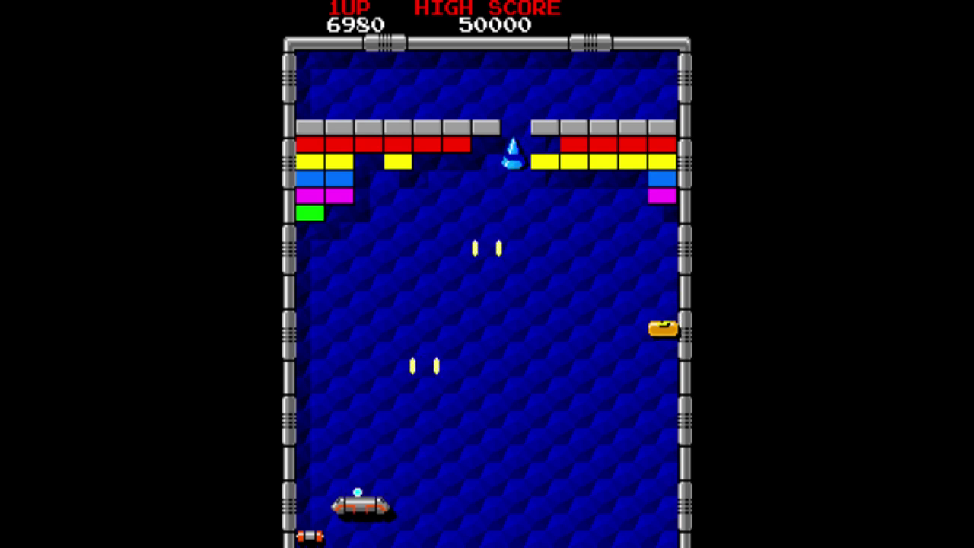
{"action": "key", "text": "Right"}
{"action": "key", "text": "space"}
{"action": "key", "text": "Right"}
{"action": "key", "text": "space"}
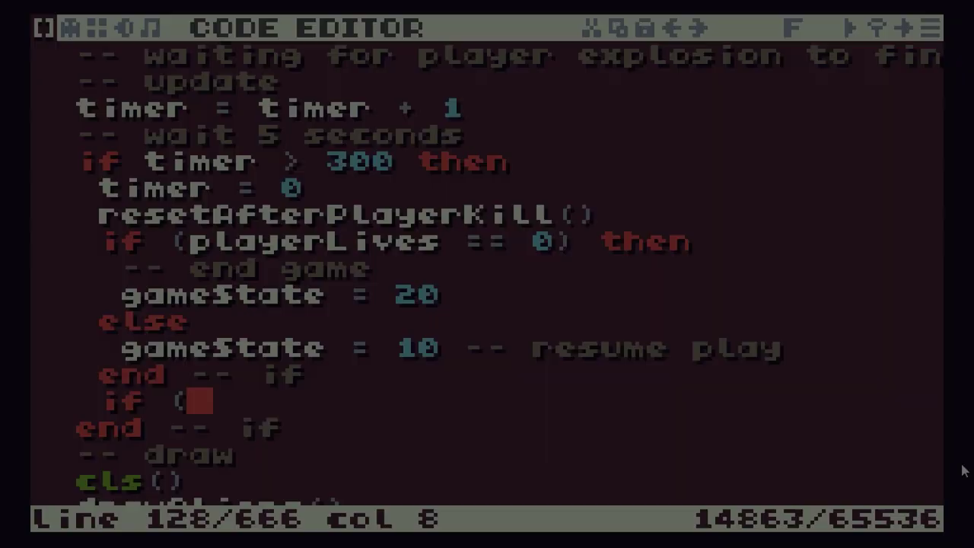
{"action": "type", "text": "ga"}
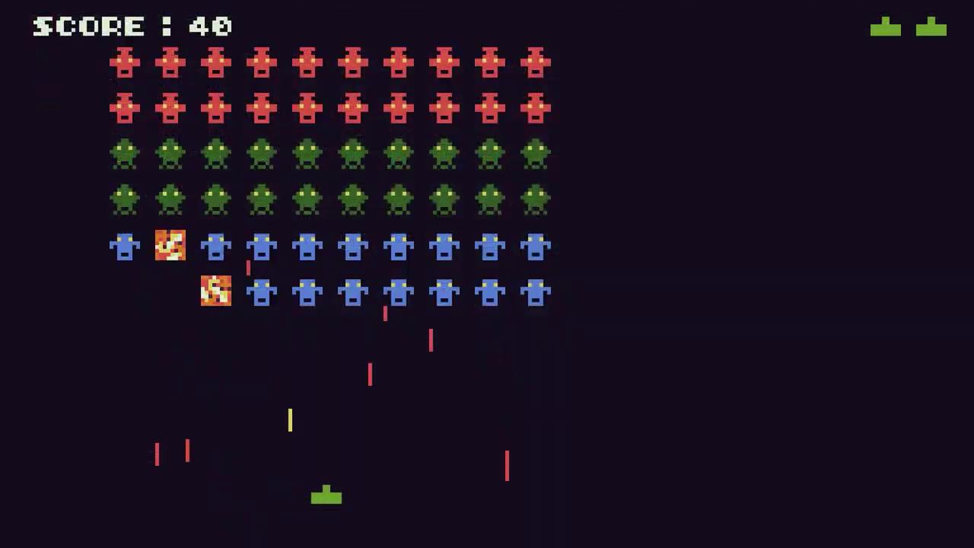